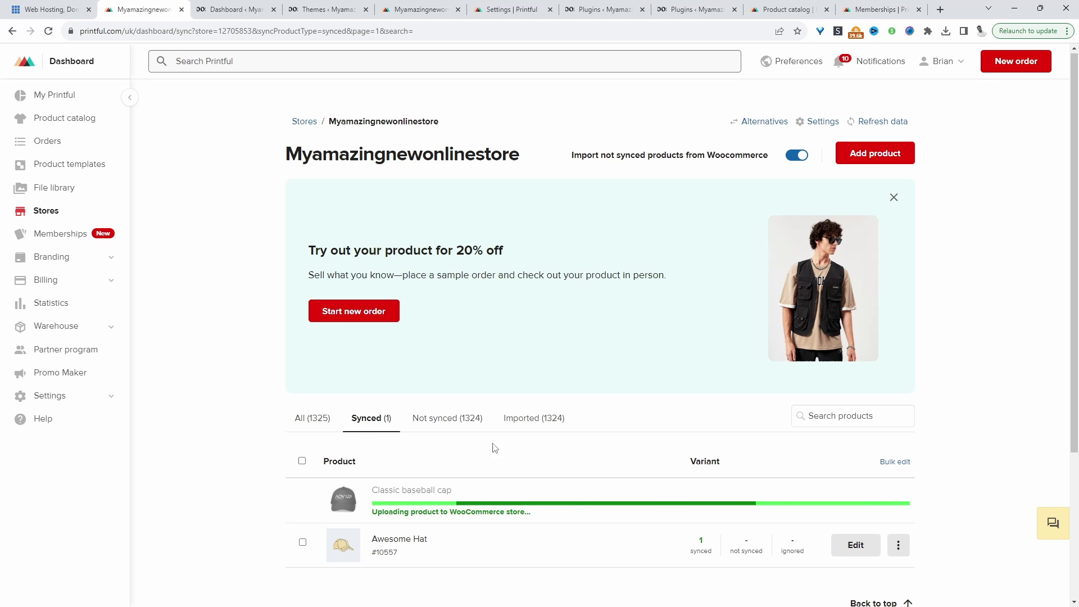
- Scroll through Printful's Synced tab while the Classic baseball cap uploads to WooCommerce
{"action": "scroll", "coordinate": [429, 506], "scroll_direction": "down", "scroll_amount": 3}
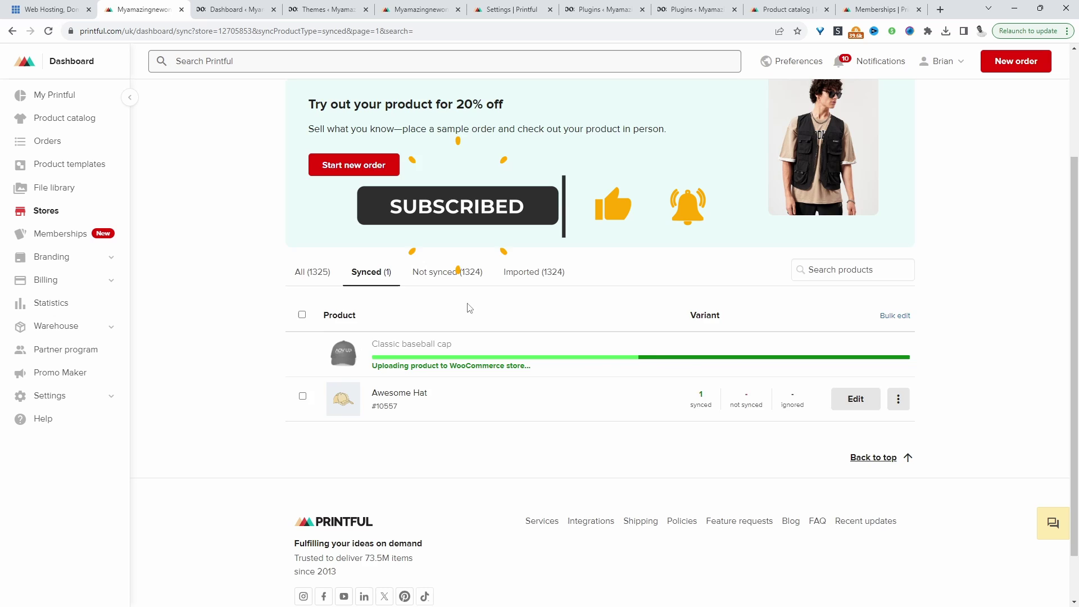
{"action": "scroll", "coordinate": [470, 308], "scroll_direction": "up", "scroll_amount": 3}
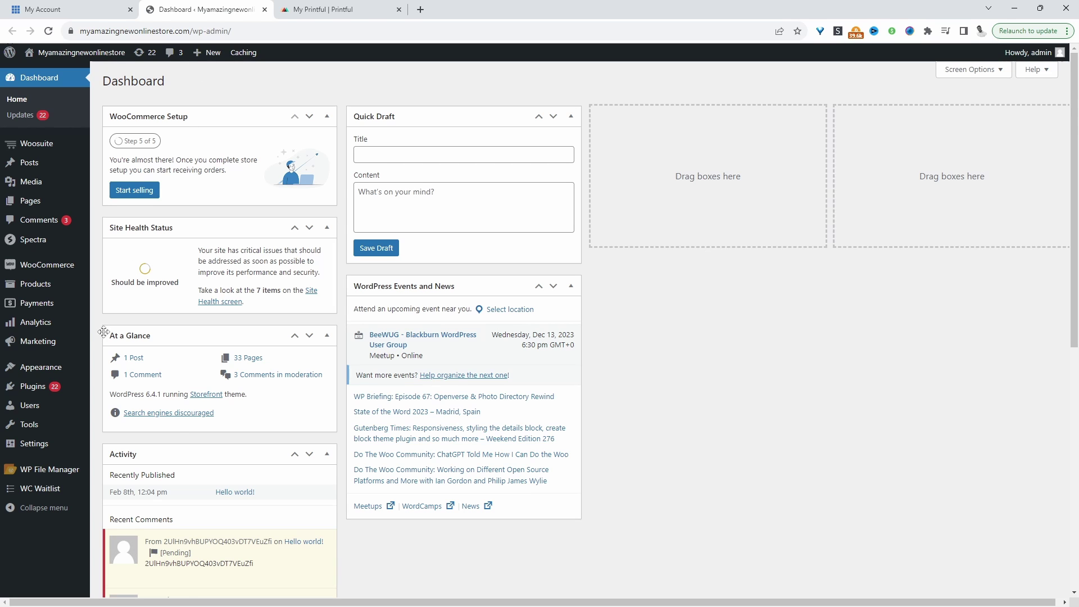
- Search the plugin directory for 'printful' and install Printful Integration for WooCommerce
{"action": "mouse_move", "coordinate": [71, 392]}
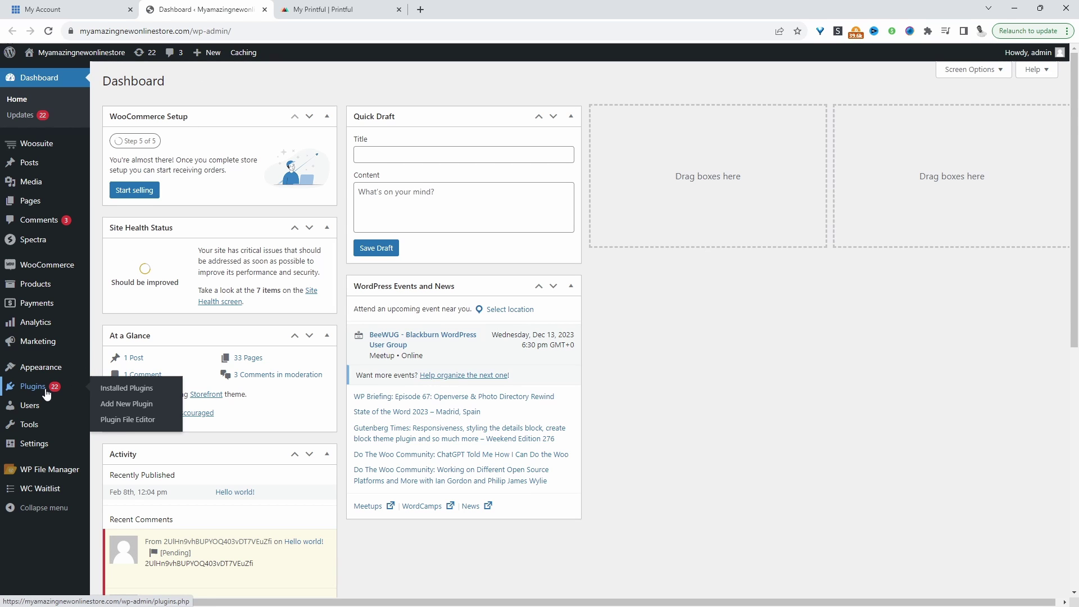
{"action": "left_click", "coordinate": [135, 404]}
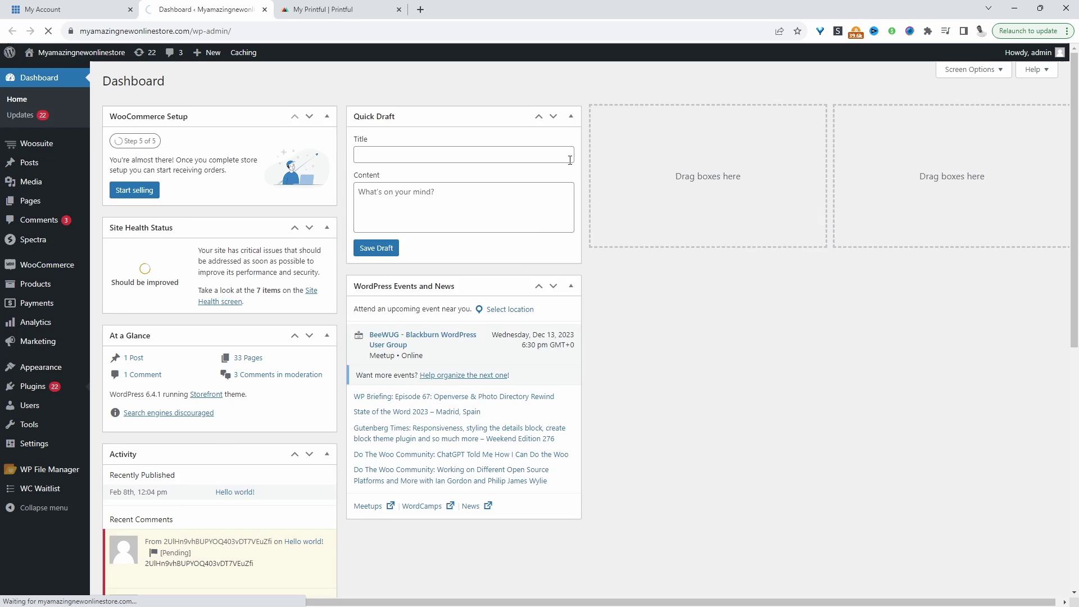
{"action": "left_click", "coordinate": [983, 122]}
{"action": "type", "text": "printful"}
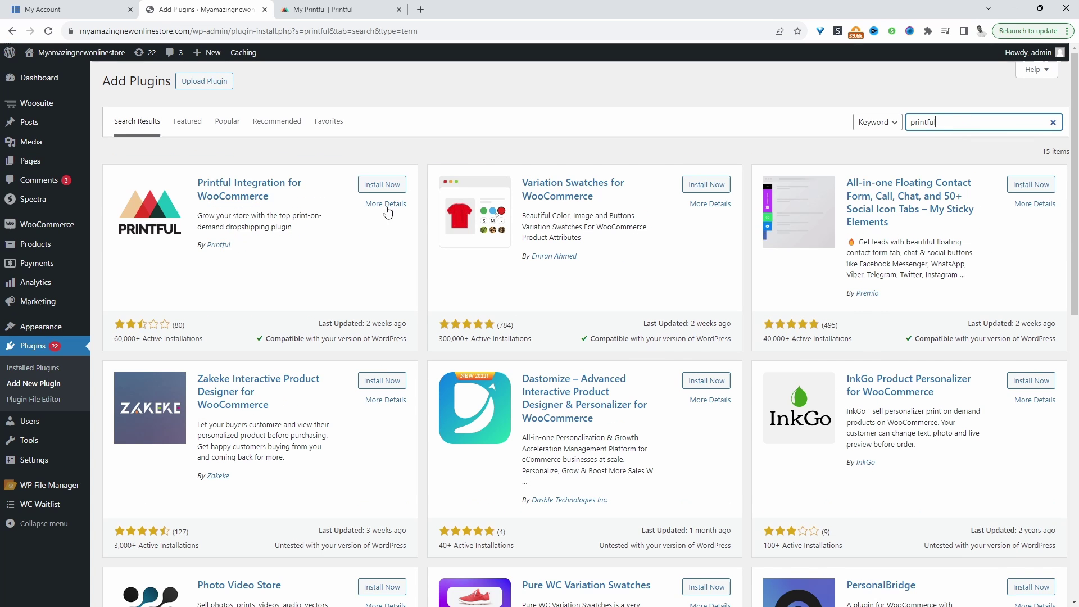
{"action": "left_click", "coordinate": [388, 184]}
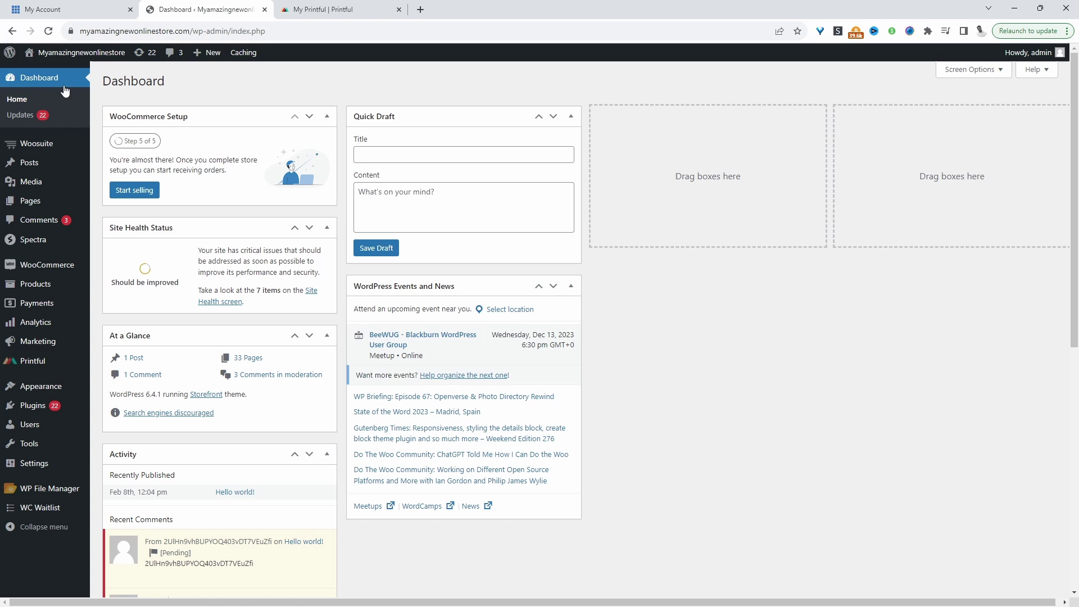
- Set the permalink Custom Structure to /%postname%/ and save the changes
{"action": "mouse_move", "coordinate": [50, 467]}
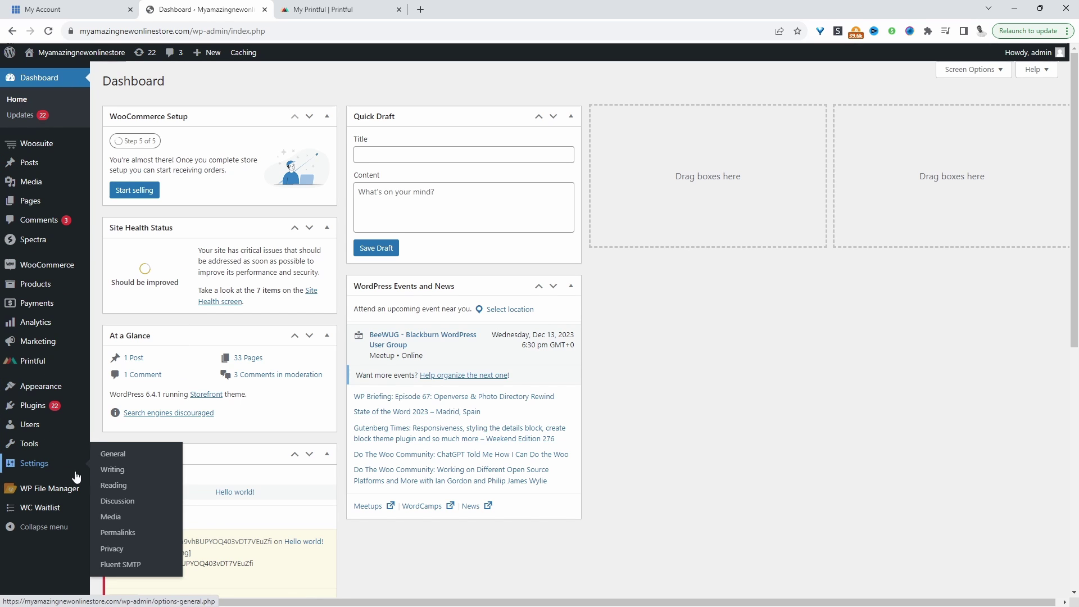
{"action": "left_click", "coordinate": [121, 532]}
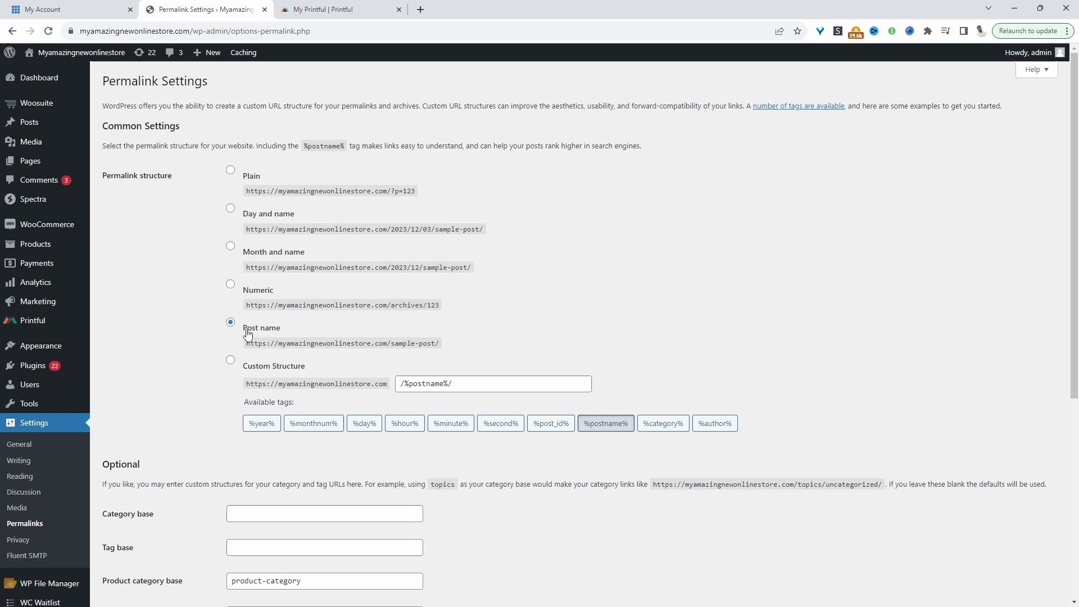
{"action": "left_click", "coordinate": [405, 383]}
{"action": "key", "text": "ctrl+a"}
{"action": "key", "text": "BackSpace"}
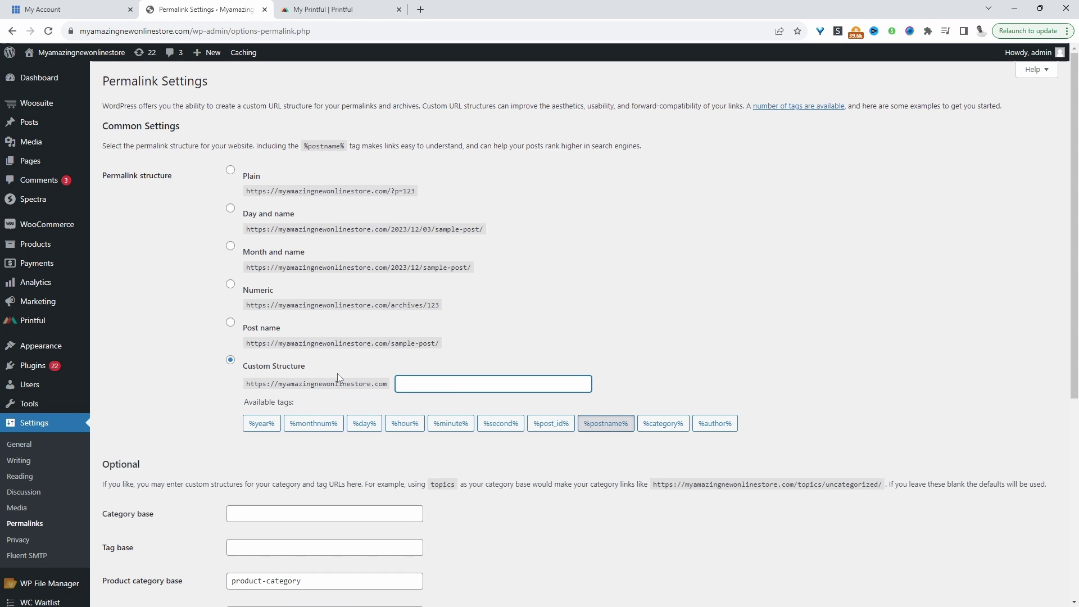
{"action": "left_click", "coordinate": [599, 431]}
{"action": "scroll", "coordinate": [127, 569], "scroll_direction": "down", "scroll_amount": 5}
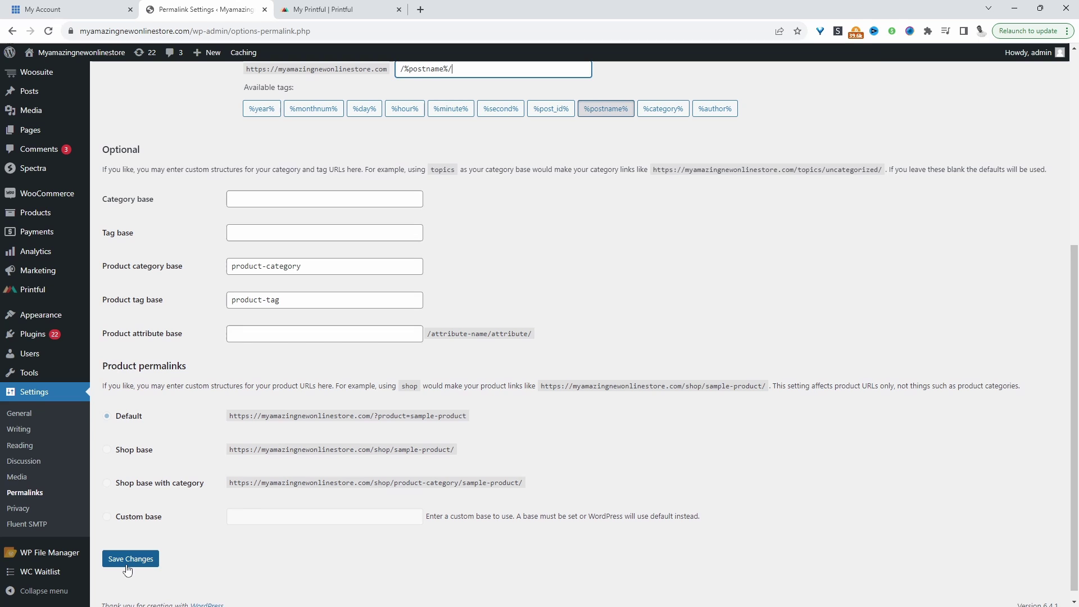
{"action": "left_click", "coordinate": [127, 567]}
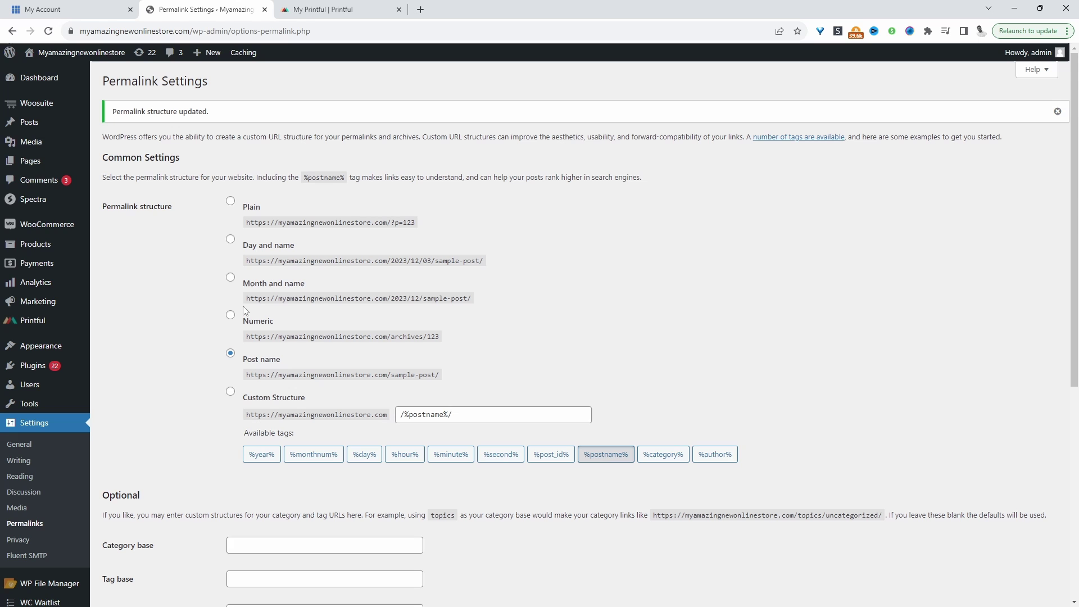
- Turn on the legacy REST API under WooCommerce Advanced > Legacy API and save
{"action": "mouse_move", "coordinate": [68, 228]}
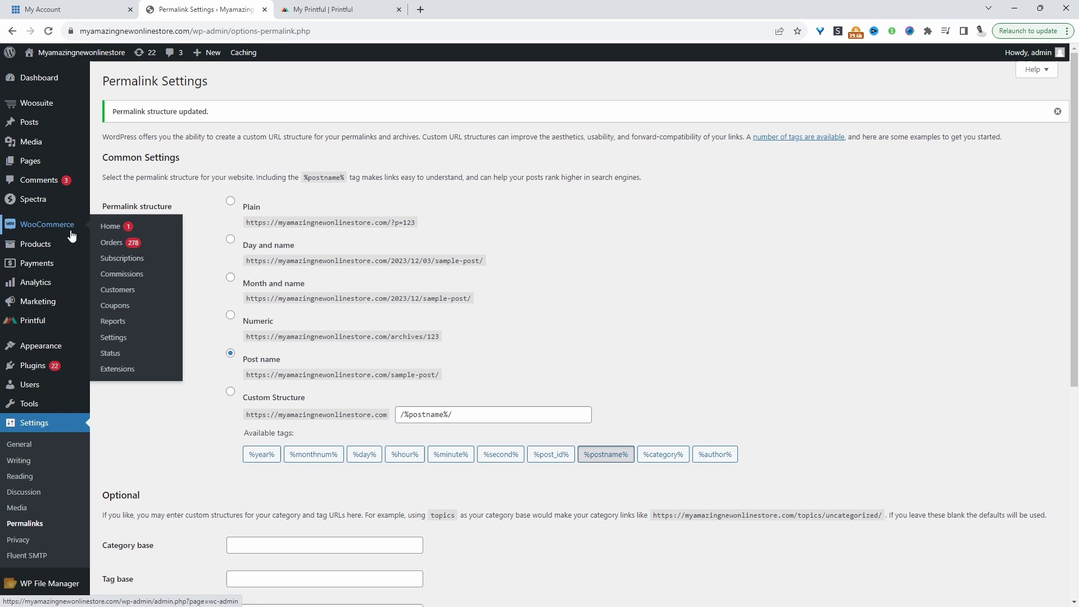
{"action": "left_click", "coordinate": [111, 337]}
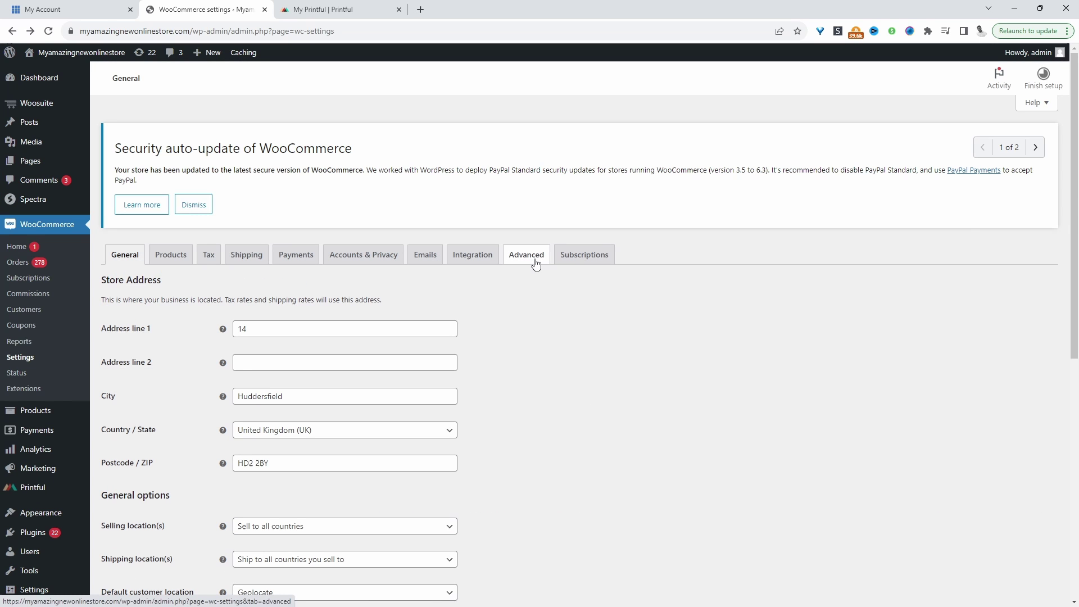
{"action": "left_click", "coordinate": [535, 263]}
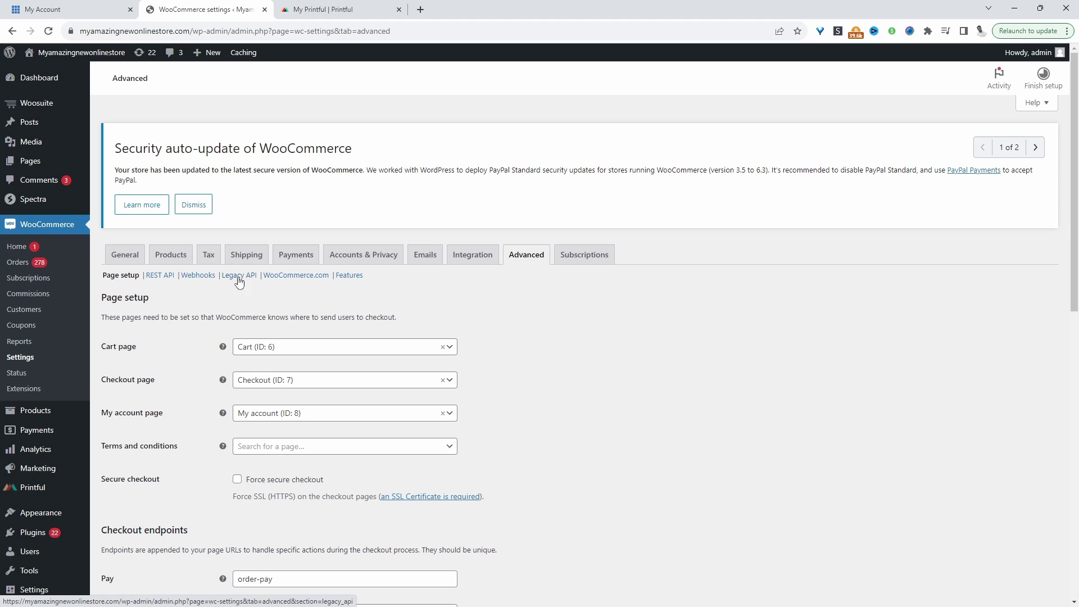
{"action": "left_click", "coordinate": [240, 278]}
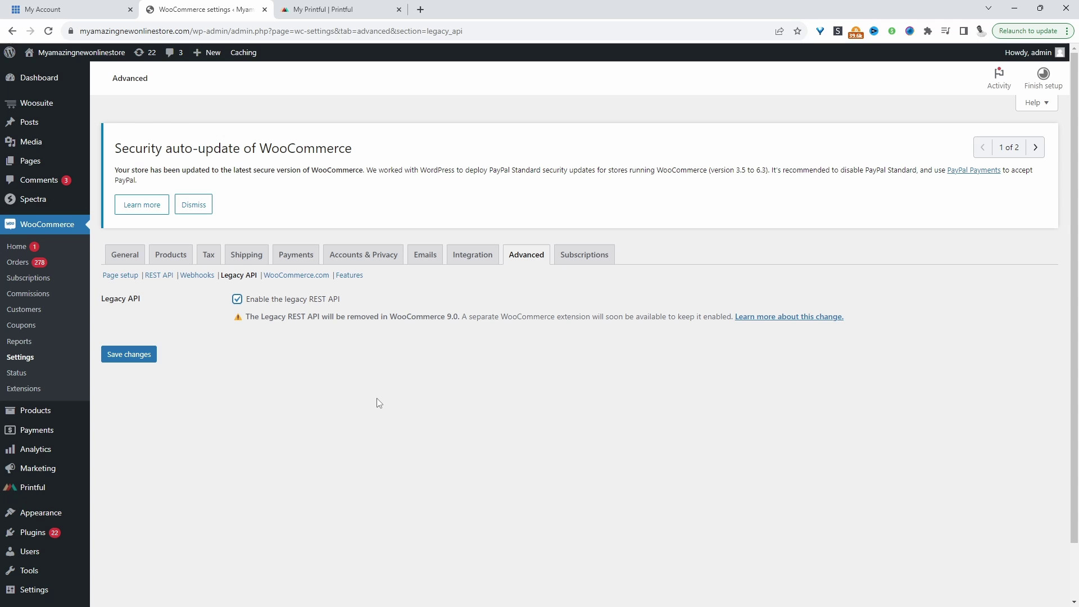
{"action": "left_click", "coordinate": [131, 355]}
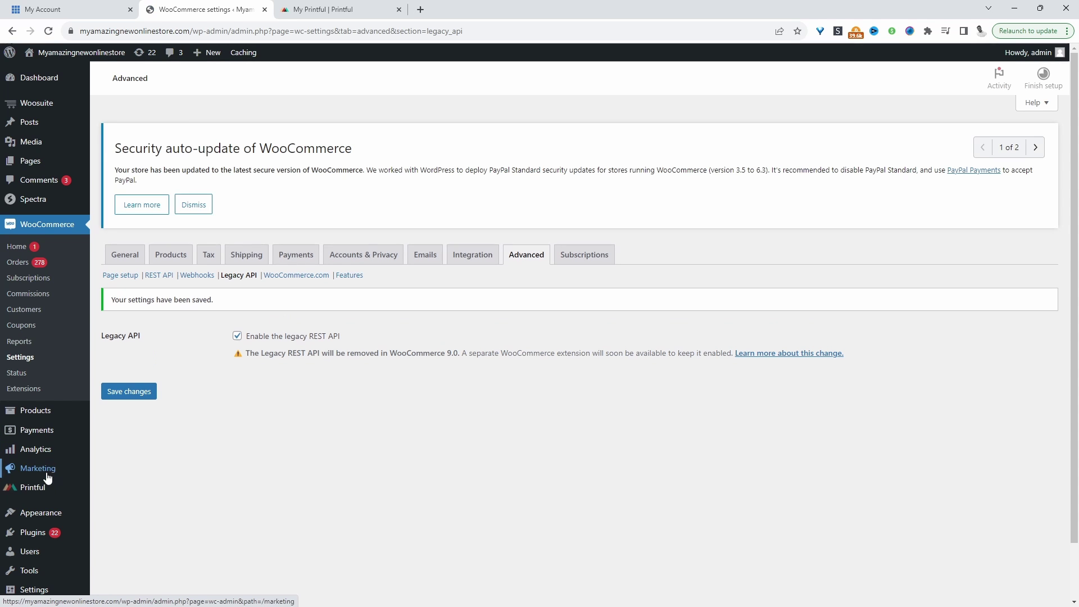
- Connect the store from the Printful plugin page, approving access and using the existing Printful account
{"action": "left_click", "coordinate": [50, 493]}
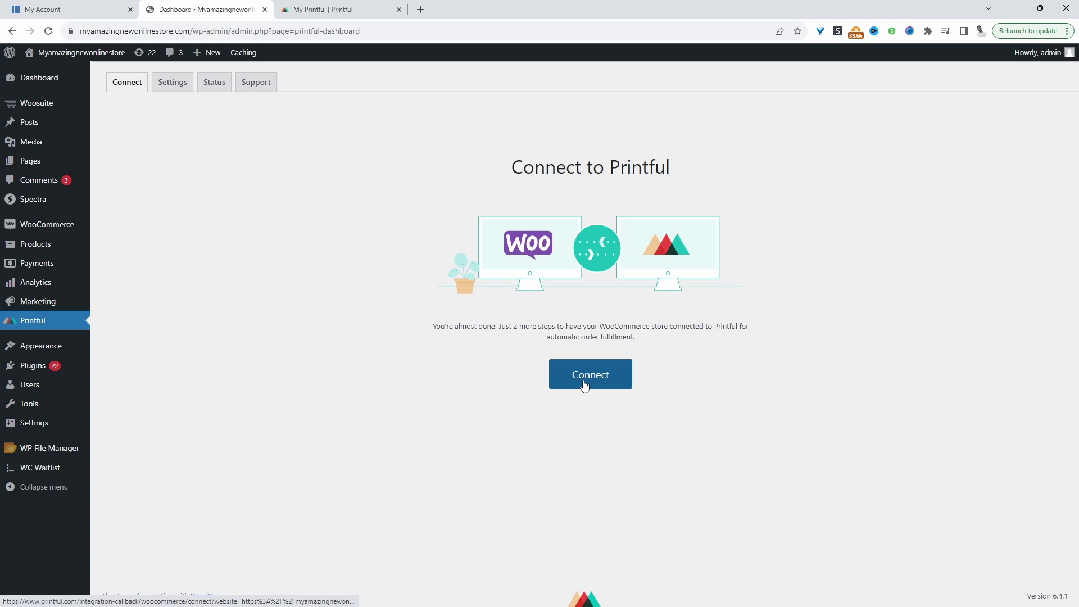
{"action": "left_click", "coordinate": [586, 380]}
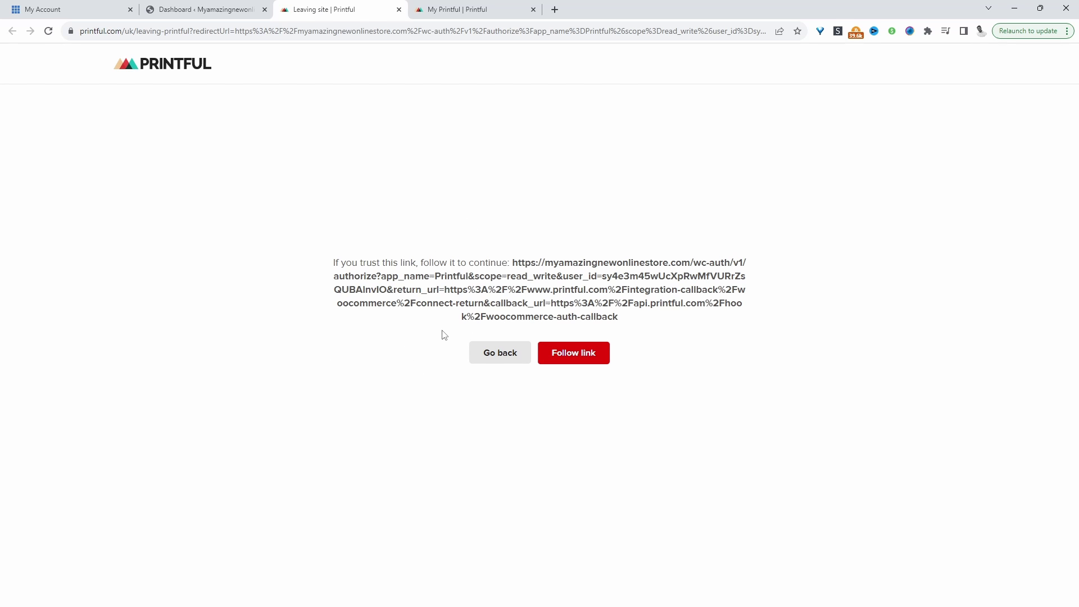
{"action": "left_click", "coordinate": [569, 360]}
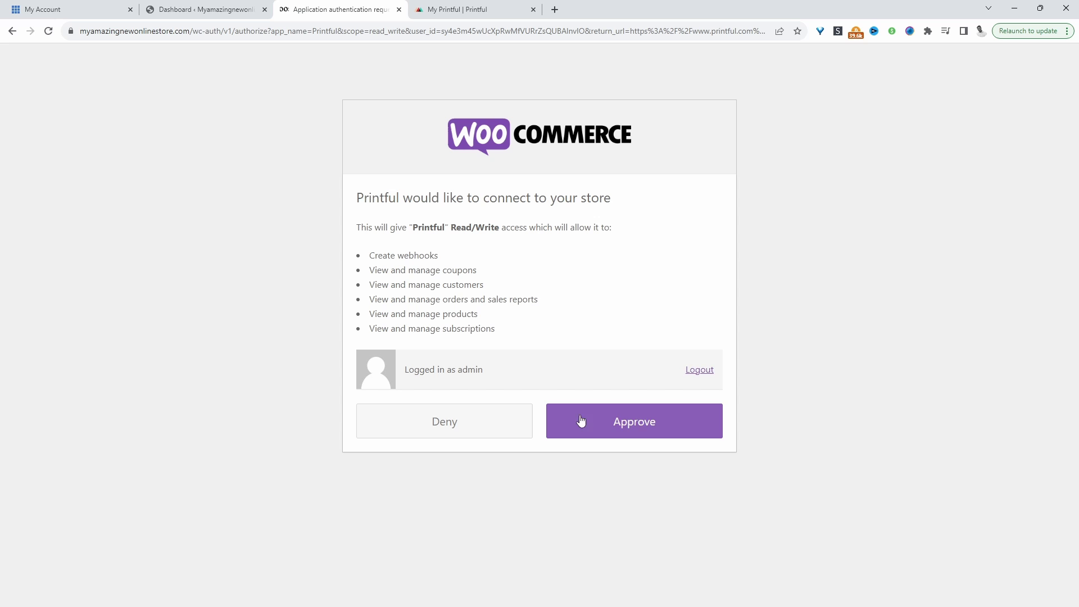
{"action": "left_click", "coordinate": [629, 427]}
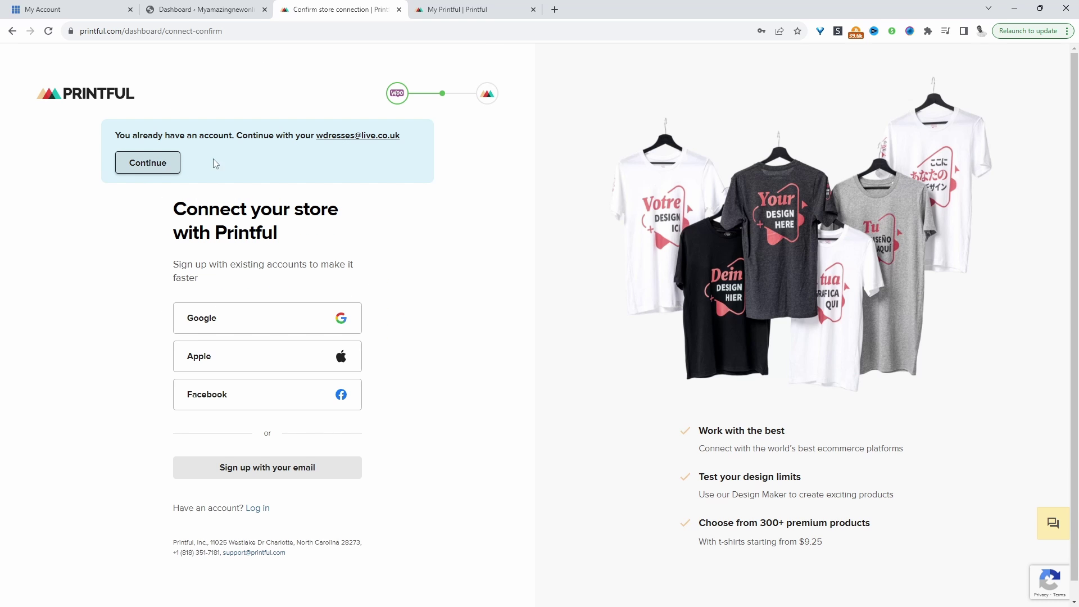
{"action": "left_click", "coordinate": [135, 168]}
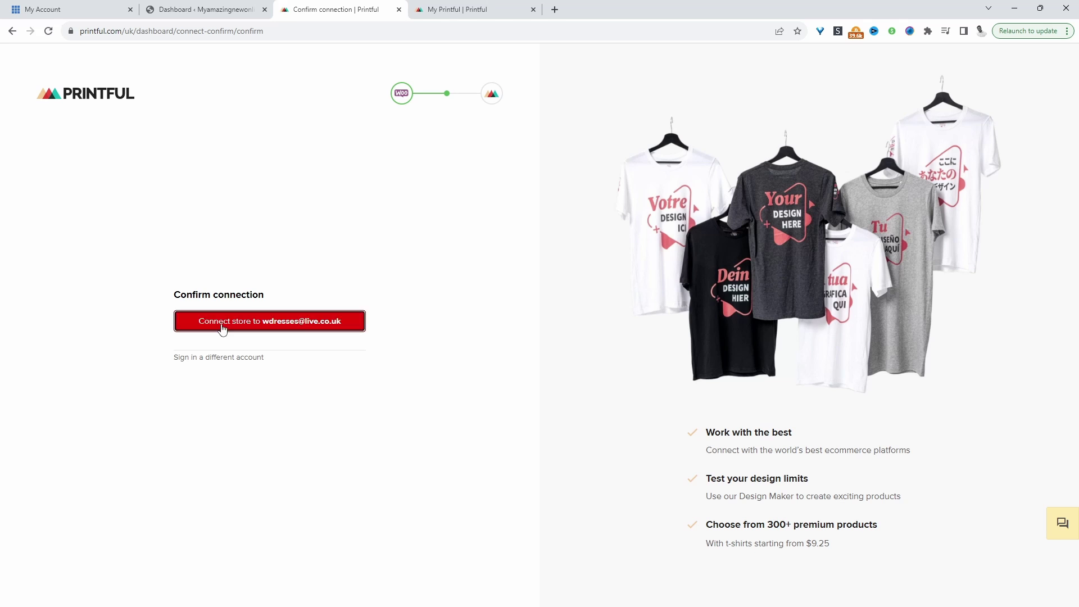
{"action": "left_click", "coordinate": [222, 326]}
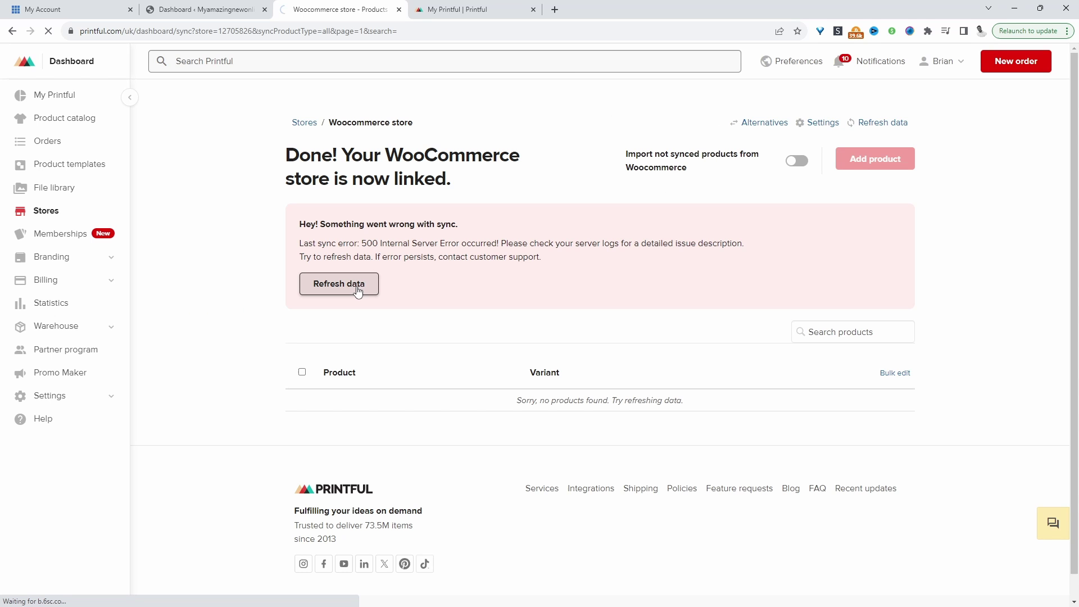
- Note Printful's 500 sync error, reload the WordPress Printful plugin page, then return to Printful
{"action": "left_click_drag", "start_coordinate": [395, 152], "coordinate": [557, 186]}
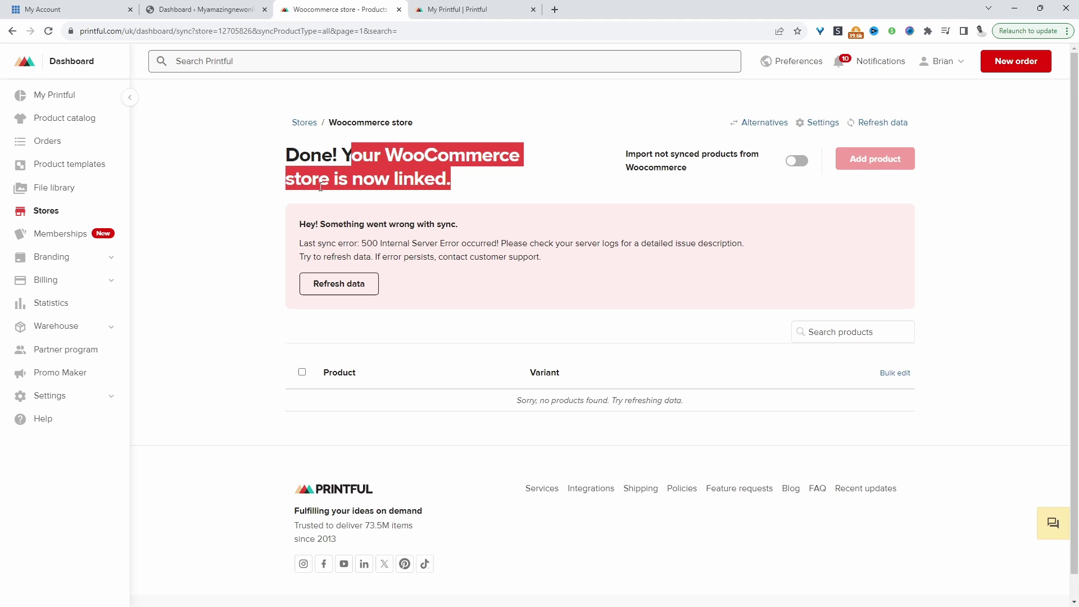
{"action": "left_click", "coordinate": [220, 8]}
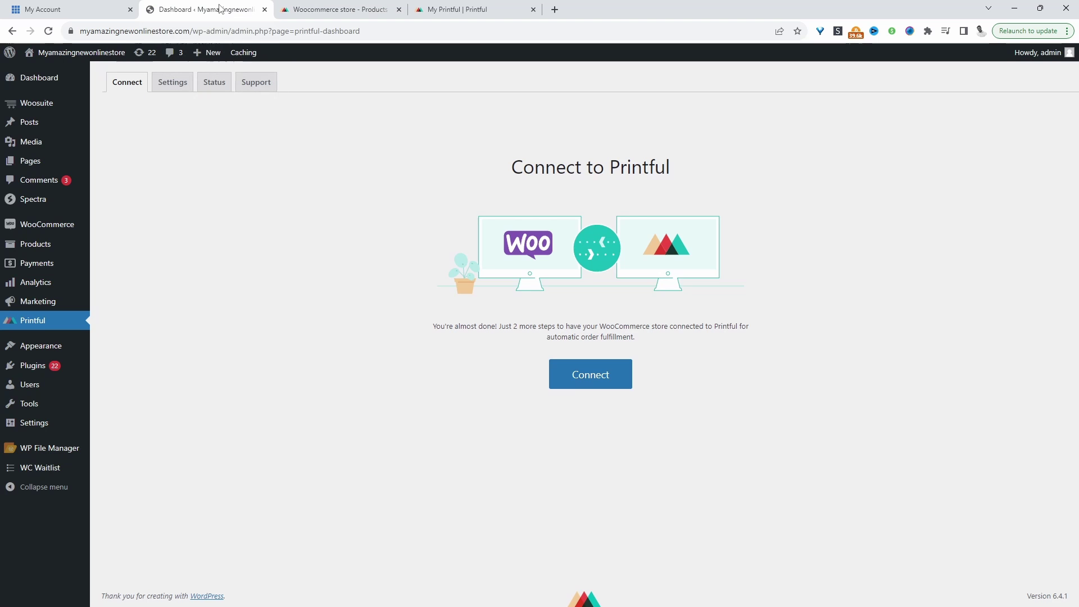
{"action": "left_click", "coordinate": [49, 31]}
{"action": "key", "text": "ctrl+Tab"}
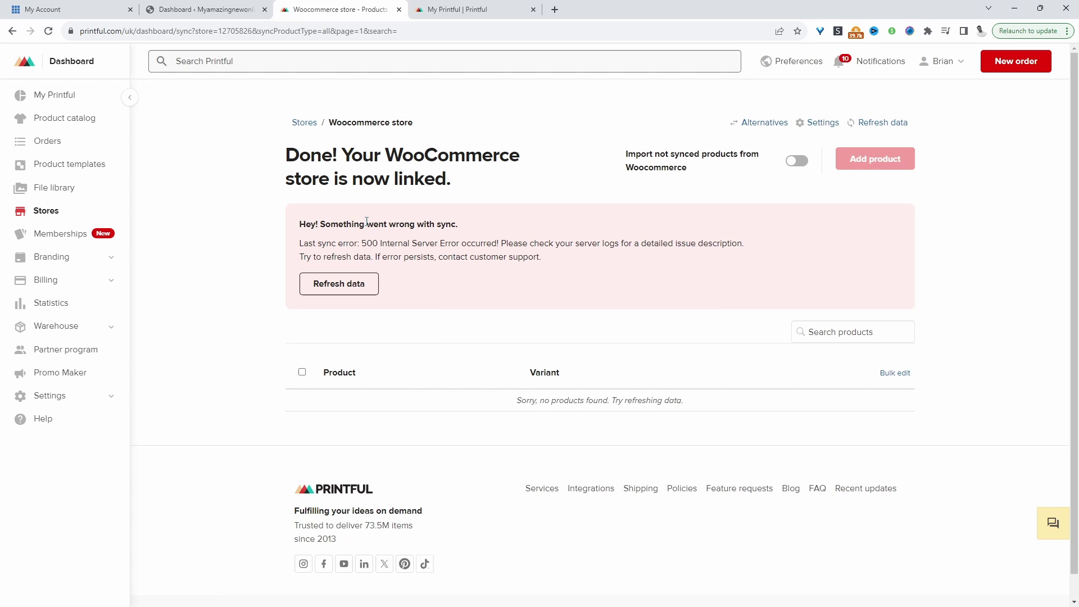
- Check the Printful Status tab's failing WordPress Site URL test, then head to Settings > General
{"action": "left_click", "coordinate": [205, 9]}
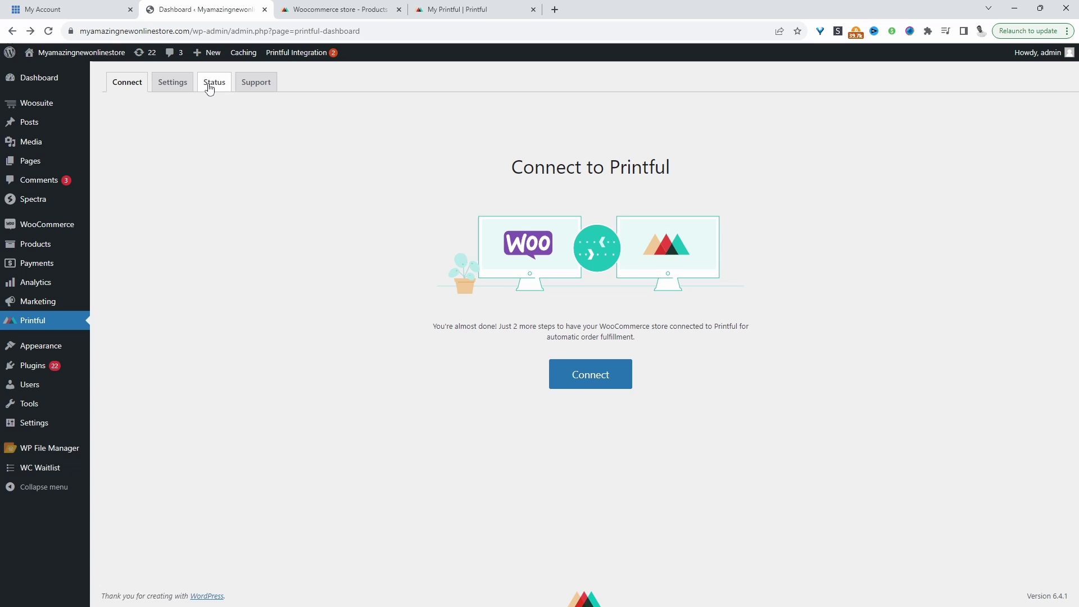
{"action": "left_click", "coordinate": [209, 84]}
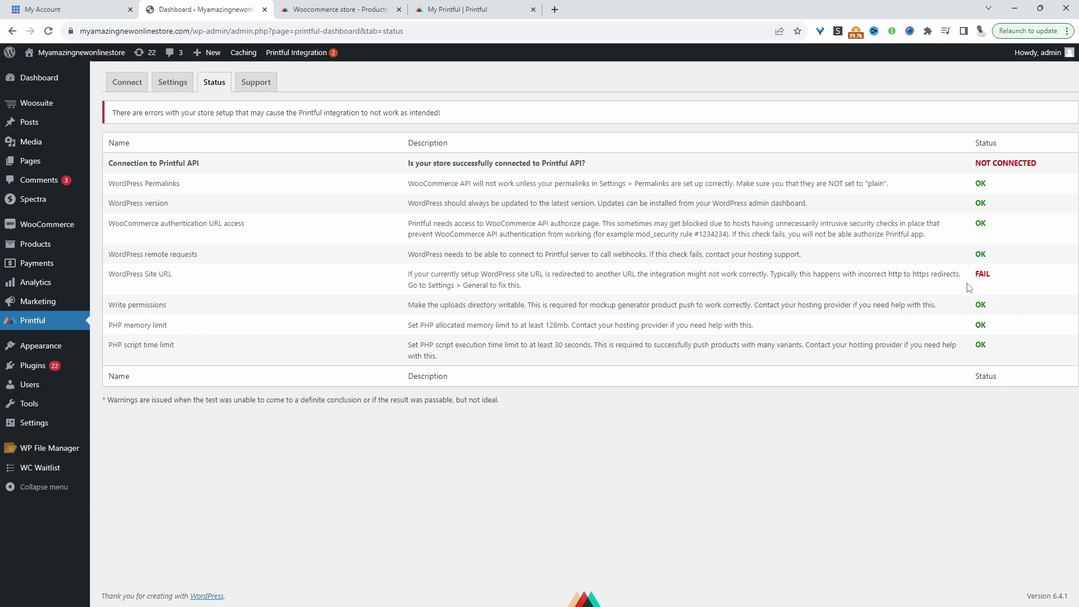
{"action": "left_click_drag", "start_coordinate": [228, 276], "coordinate": [671, 271]}
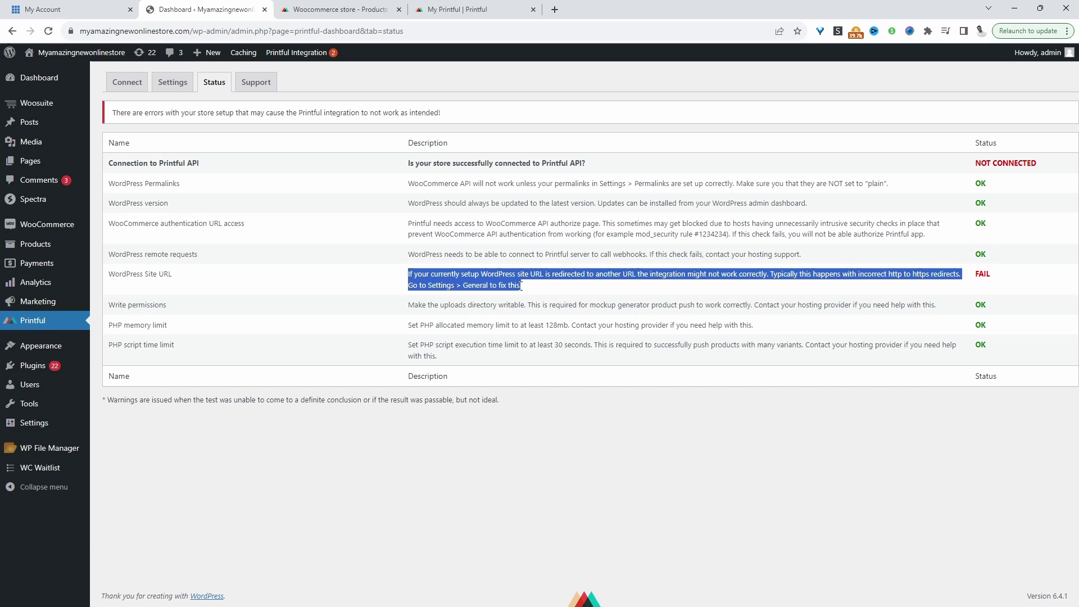
{"action": "mouse_move", "coordinate": [35, 426]}
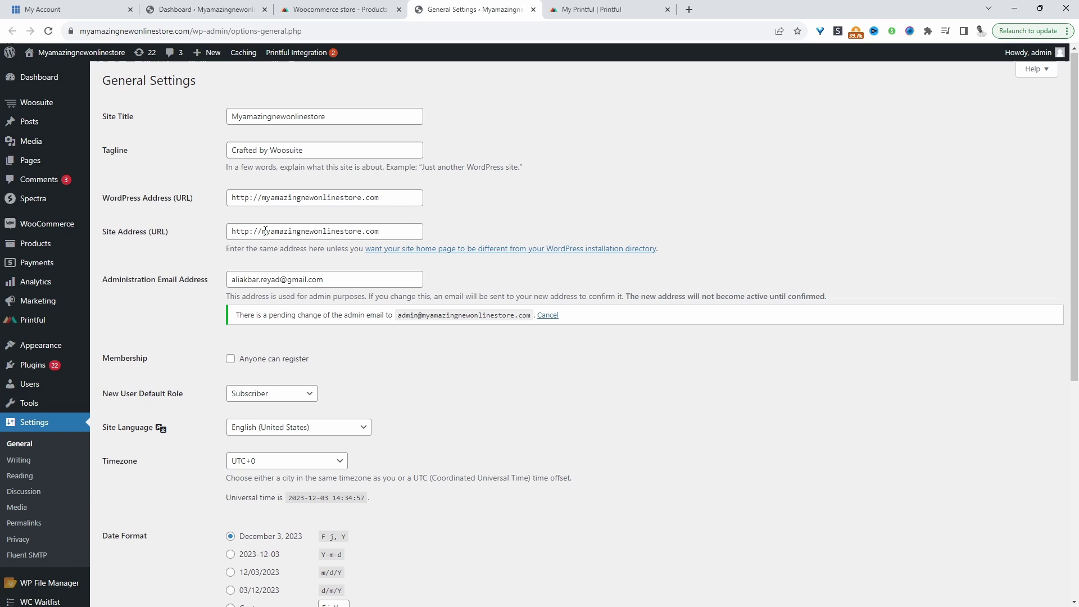
- Change the WordPress Address from http to https and save the general settings
{"action": "left_click", "coordinate": [249, 197]}
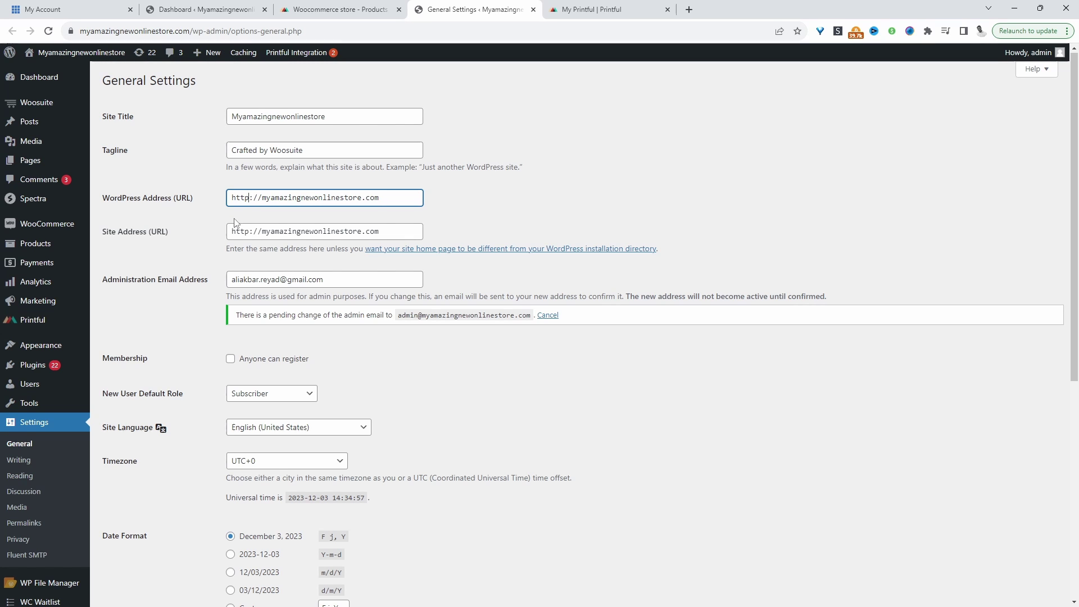
{"action": "type", "text": "s"}
{"action": "scroll", "coordinate": [361, 424], "scroll_direction": "down", "scroll_amount": 7}
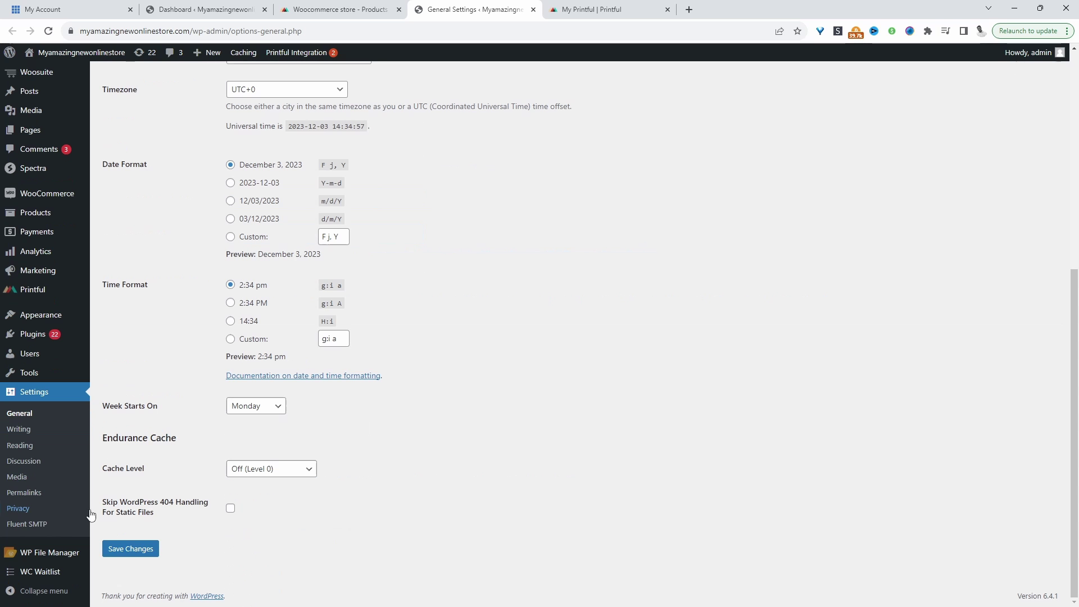
{"action": "left_click", "coordinate": [110, 548]}
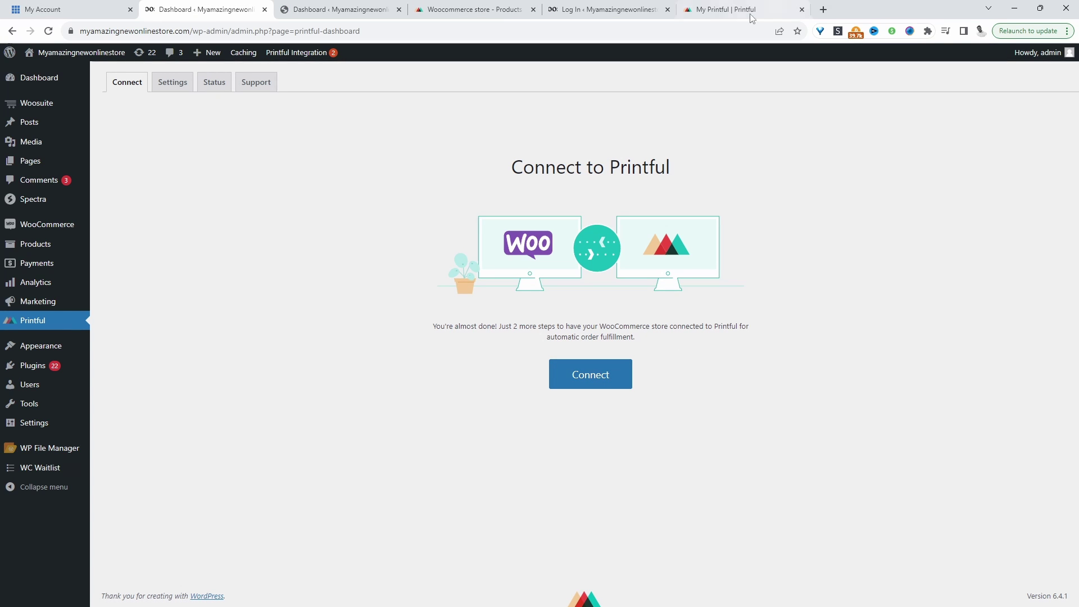
- Switch to the 'Woocommerce store - Products' tab showing the synced Printful store
{"action": "left_click", "coordinate": [475, 9]}
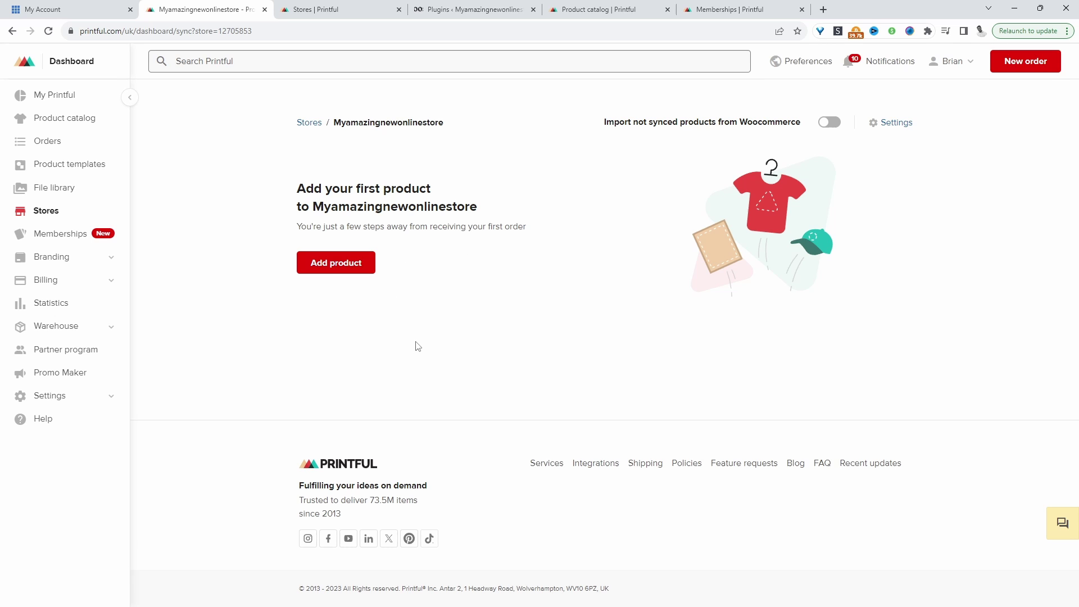
- Create a Classic Baseball Cap with the AOV UP design from the File library
{"action": "left_click", "coordinate": [360, 263]}
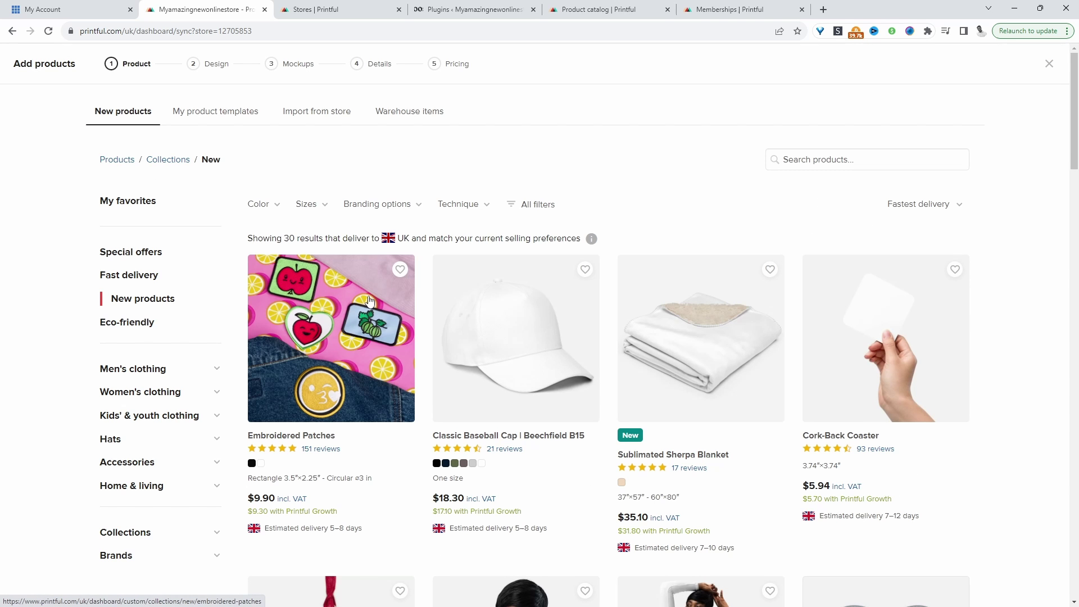
{"action": "scroll", "coordinate": [369, 302], "scroll_direction": "down", "scroll_amount": 4}
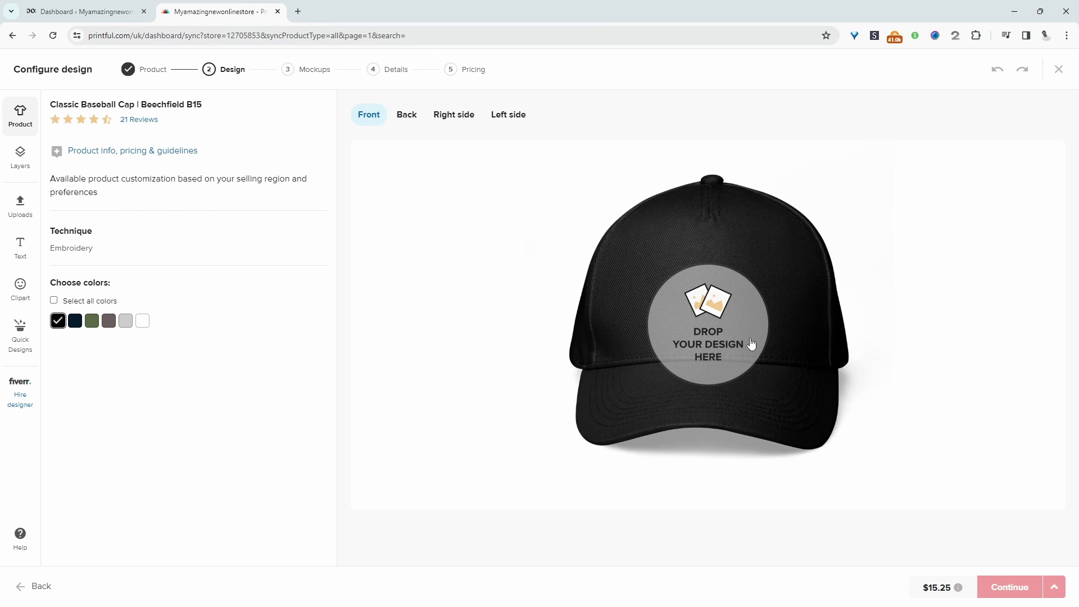
{"action": "left_click", "coordinate": [710, 336]}
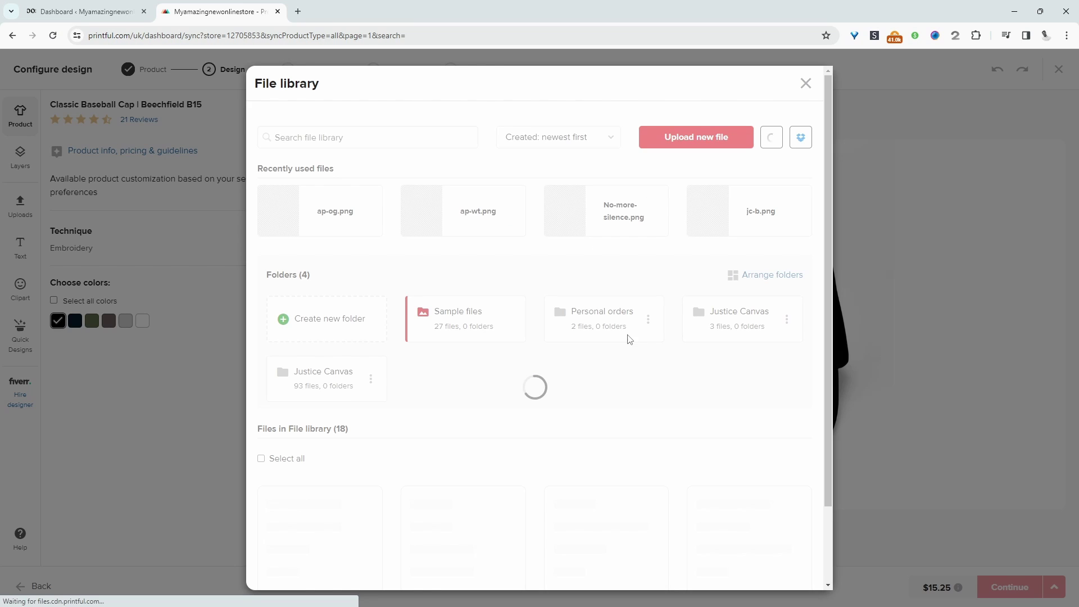
{"action": "left_click", "coordinate": [315, 212]}
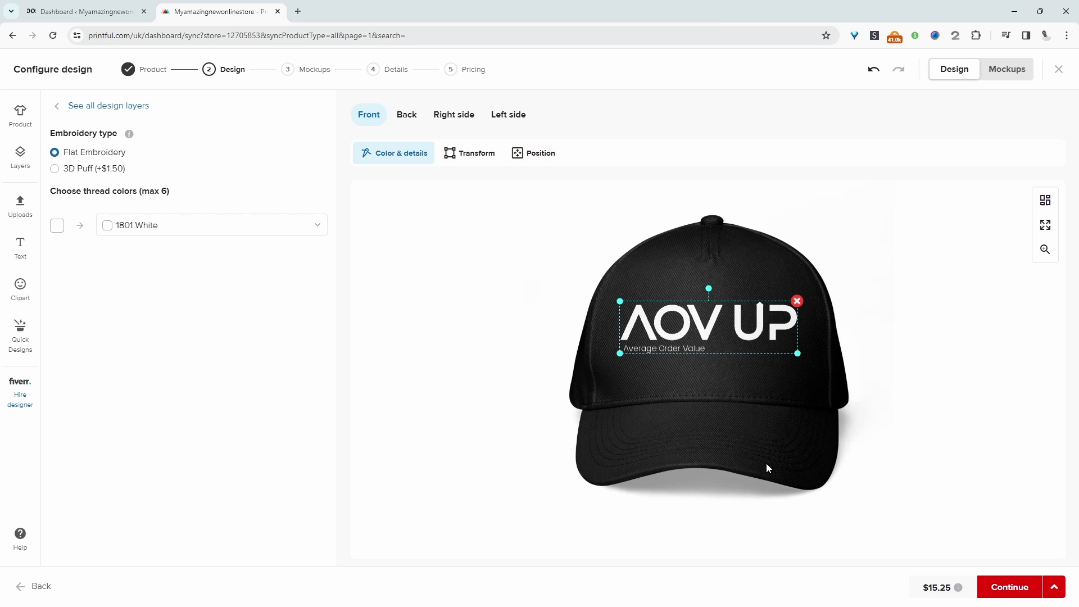
{"action": "left_click", "coordinate": [358, 345]}
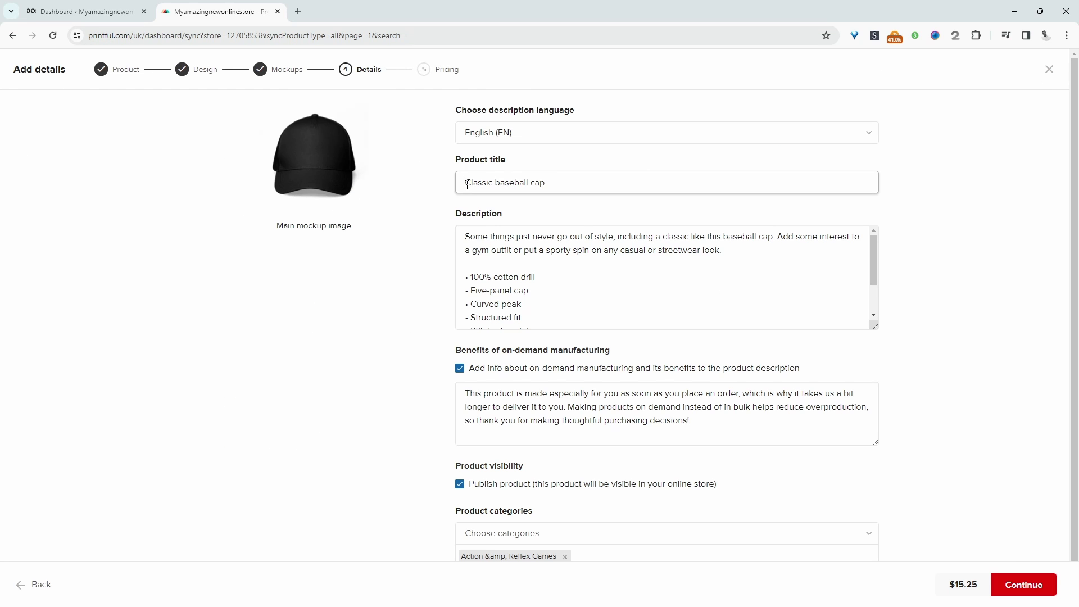
- Title the cap AovUp, apply a 30% markup for a $22.50 price, and submit it
{"action": "type", "text": "AClassic baseball cap"}
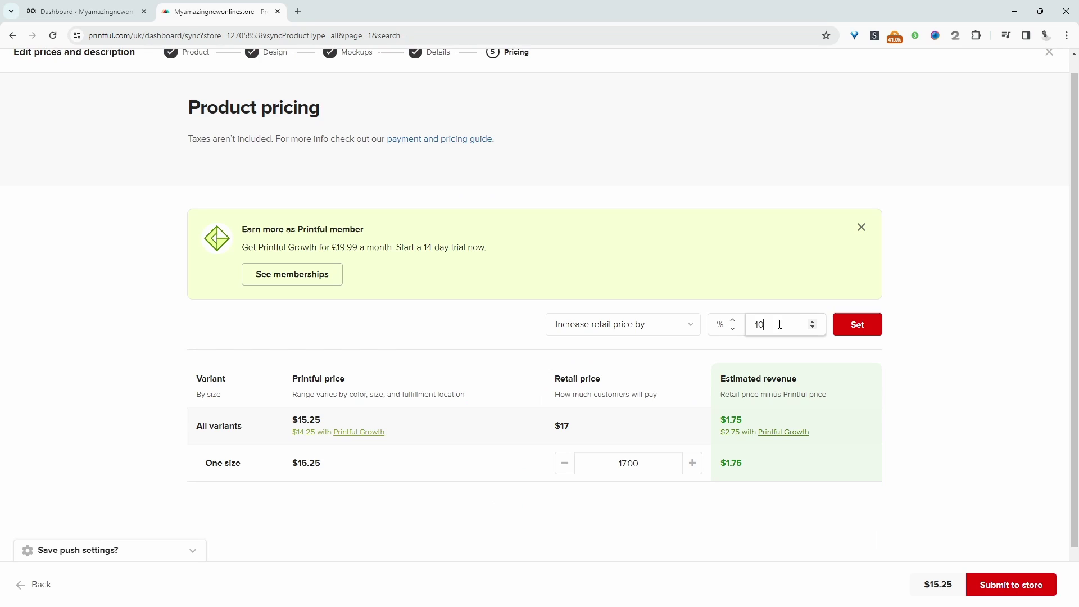
{"action": "double_click", "coordinate": [748, 319]}
{"action": "type", "text": "30"}
{"action": "left_click", "coordinate": [857, 324]}
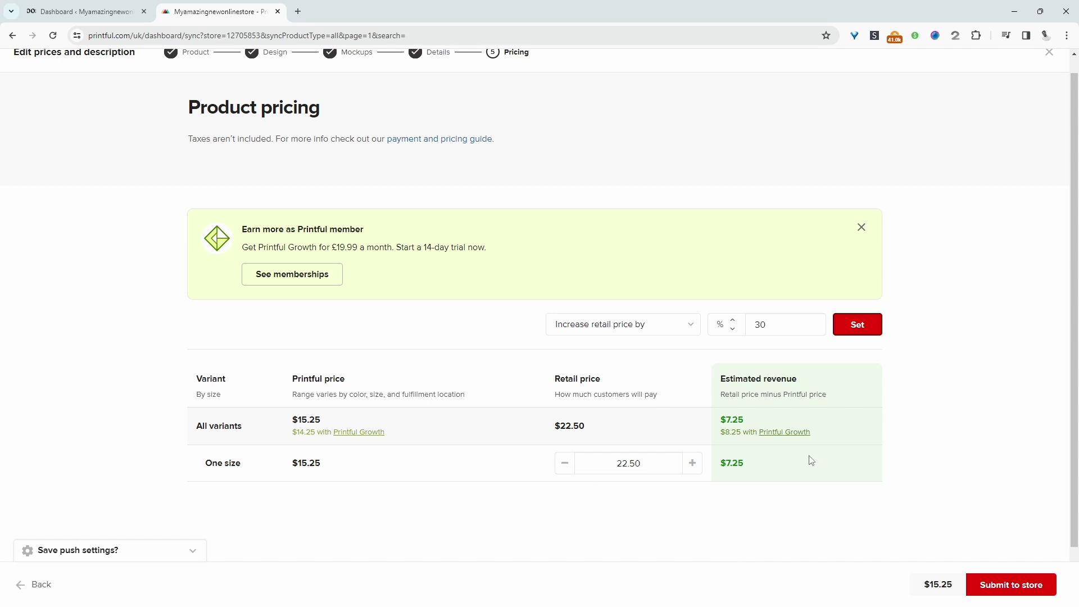
{"action": "left_click", "coordinate": [1028, 586]}
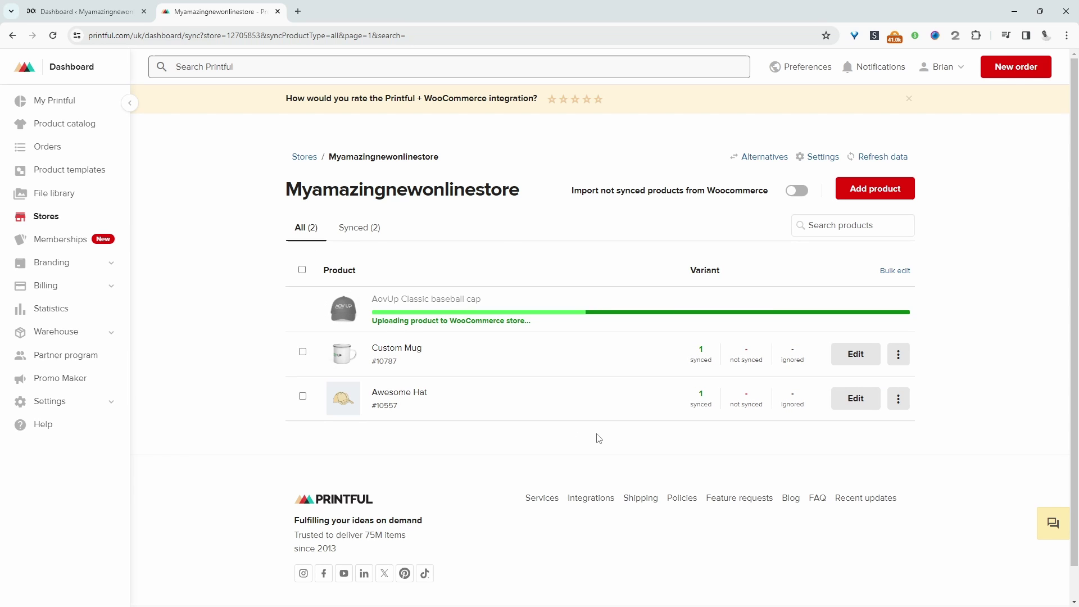
- Open the AovUp Classic baseball cap's storefront page from the All Products list
{"action": "key", "text": "ctrl+shift+Tab"}
{"action": "mouse_move", "coordinate": [55, 305]}
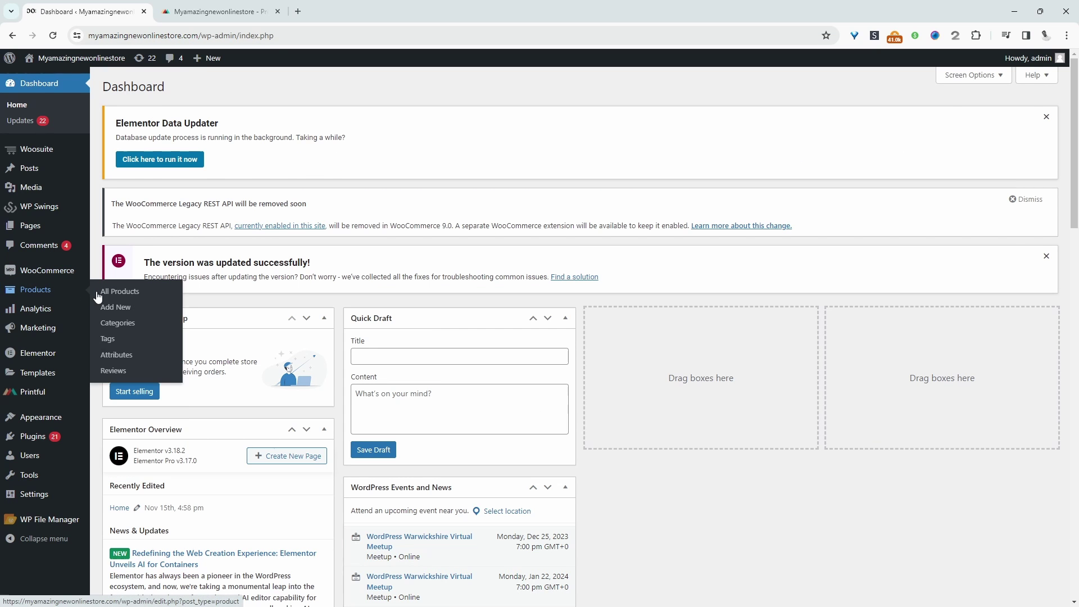
{"action": "left_click", "coordinate": [113, 294]}
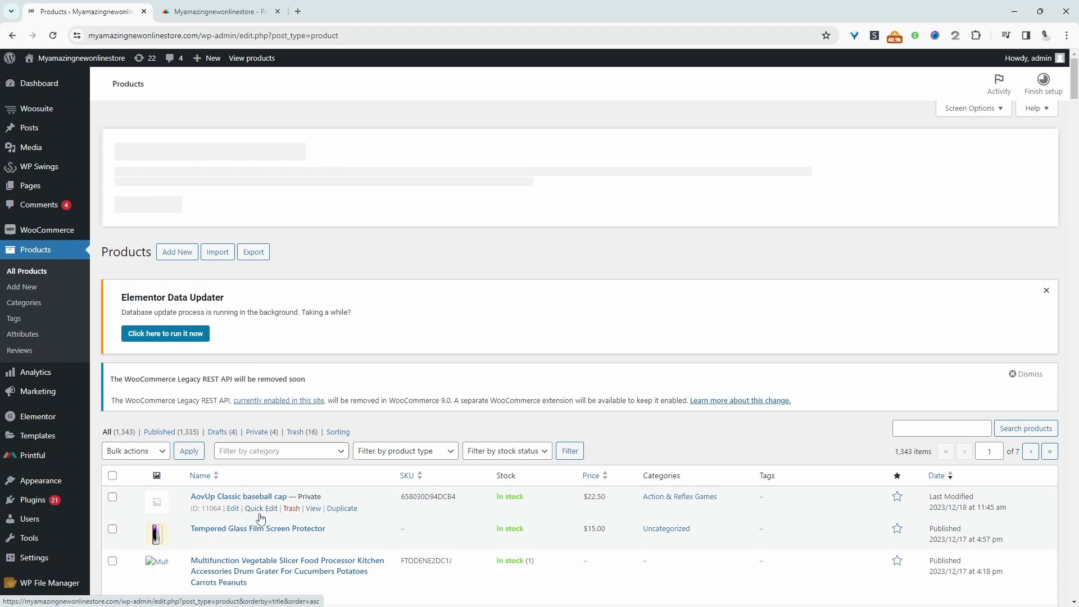
{"action": "left_click", "coordinate": [318, 501]}
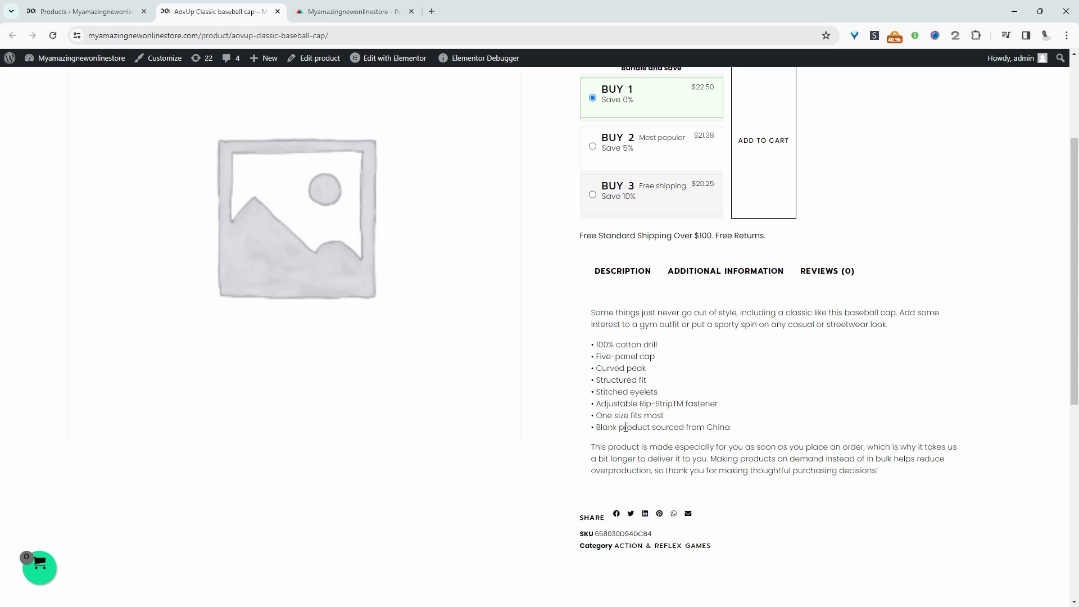
- Try the BUY 3 and then the BUY 2 bundle options on the cap page
{"action": "scroll", "coordinate": [611, 320], "scroll_direction": "up", "scroll_amount": 3}
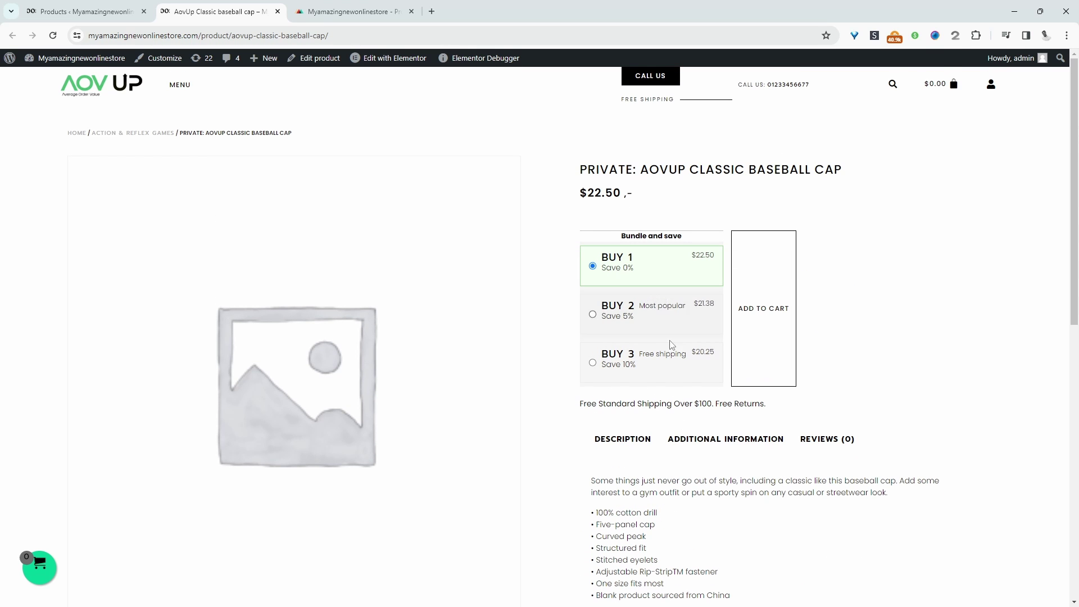
{"action": "left_click", "coordinate": [652, 363]}
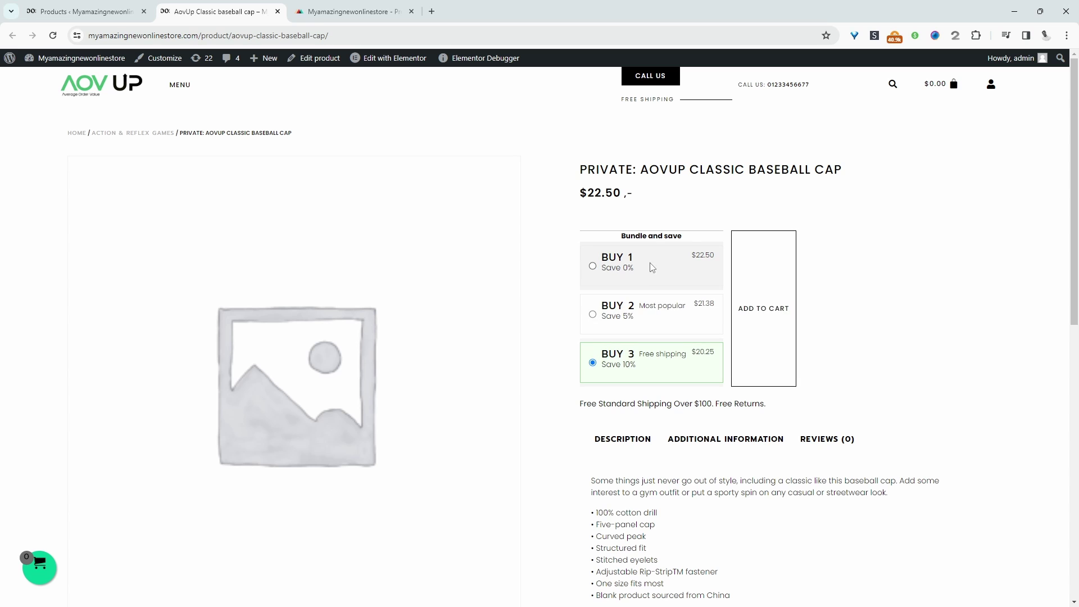
{"action": "left_click", "coordinate": [652, 326]}
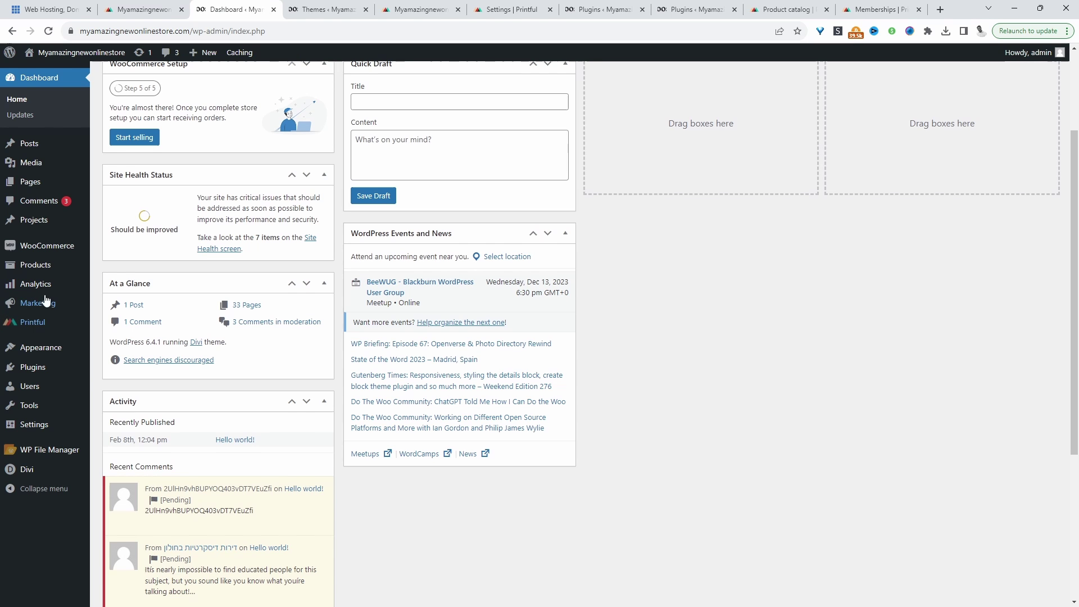
- Inspect the US zone's Flat rate method cost in WooCommerce Shipping settings, closing without changes
{"action": "mouse_move", "coordinate": [66, 248]}
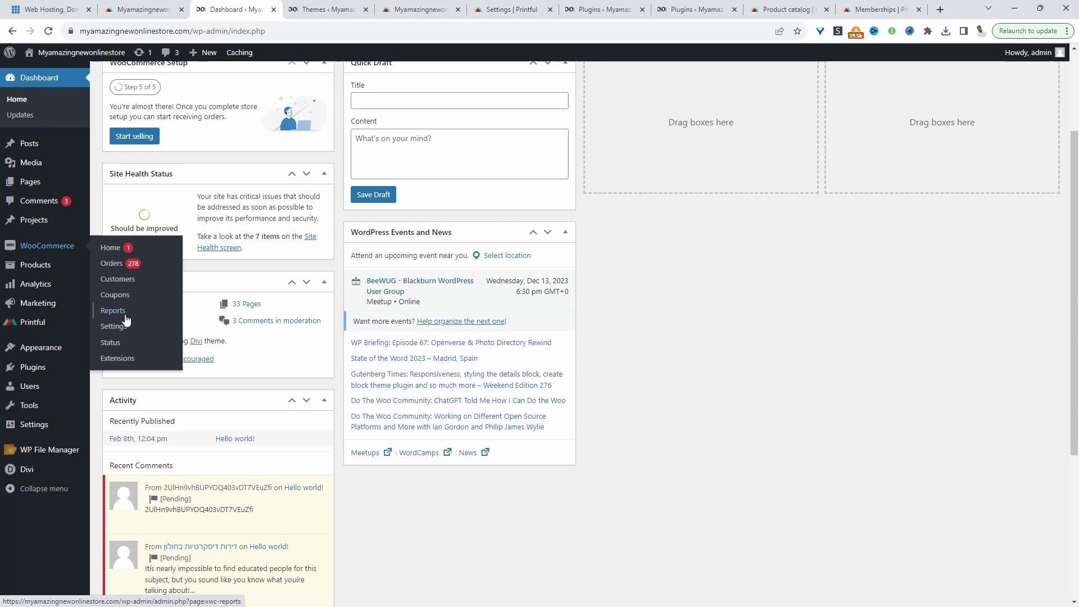
{"action": "left_click", "coordinate": [126, 326]}
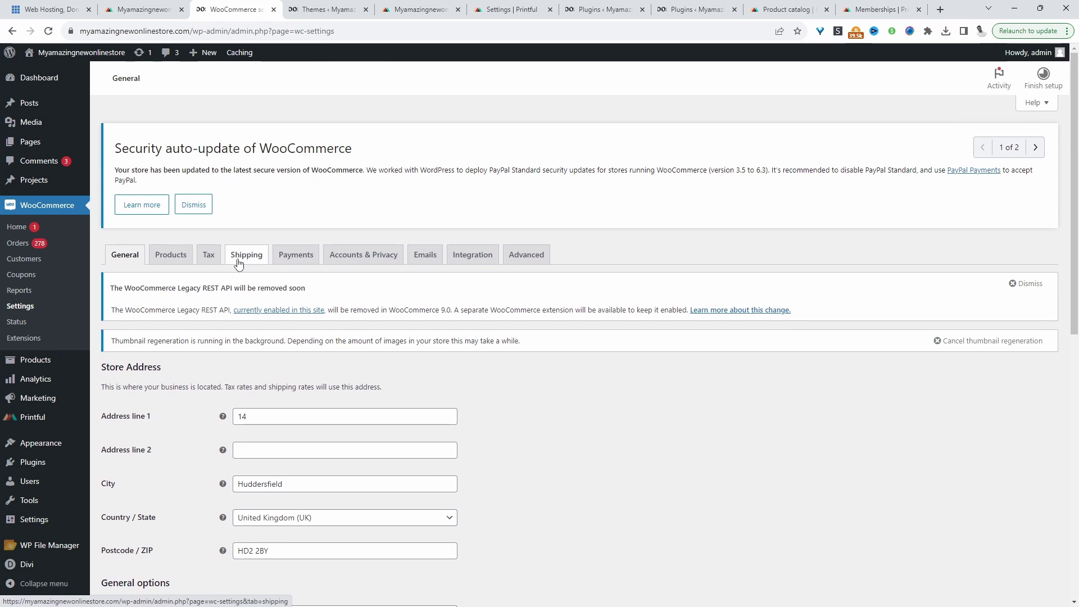
{"action": "left_click", "coordinate": [239, 264]}
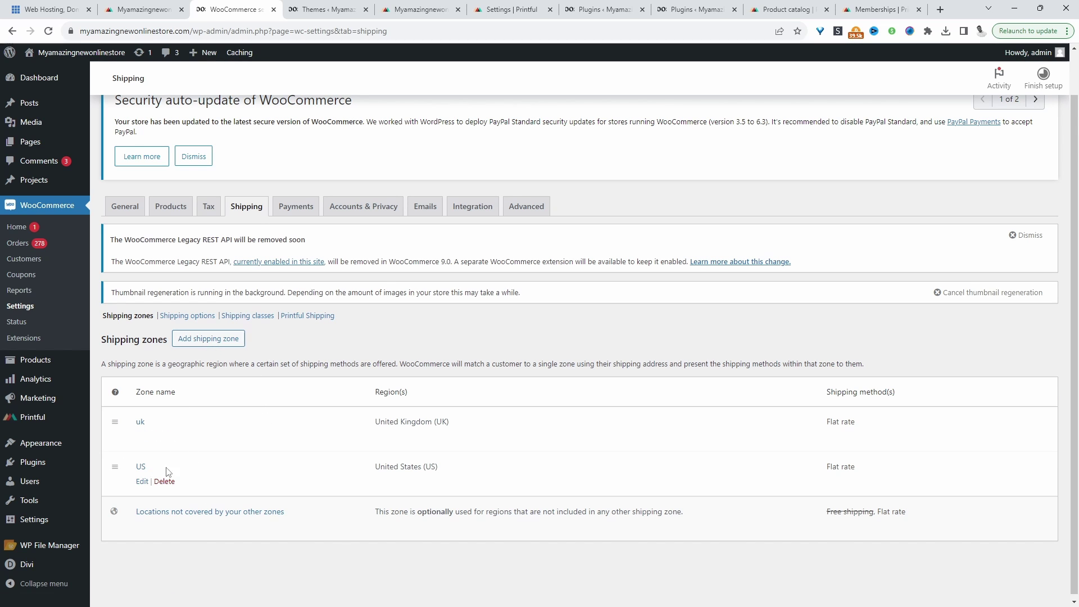
{"action": "left_click", "coordinate": [139, 483]}
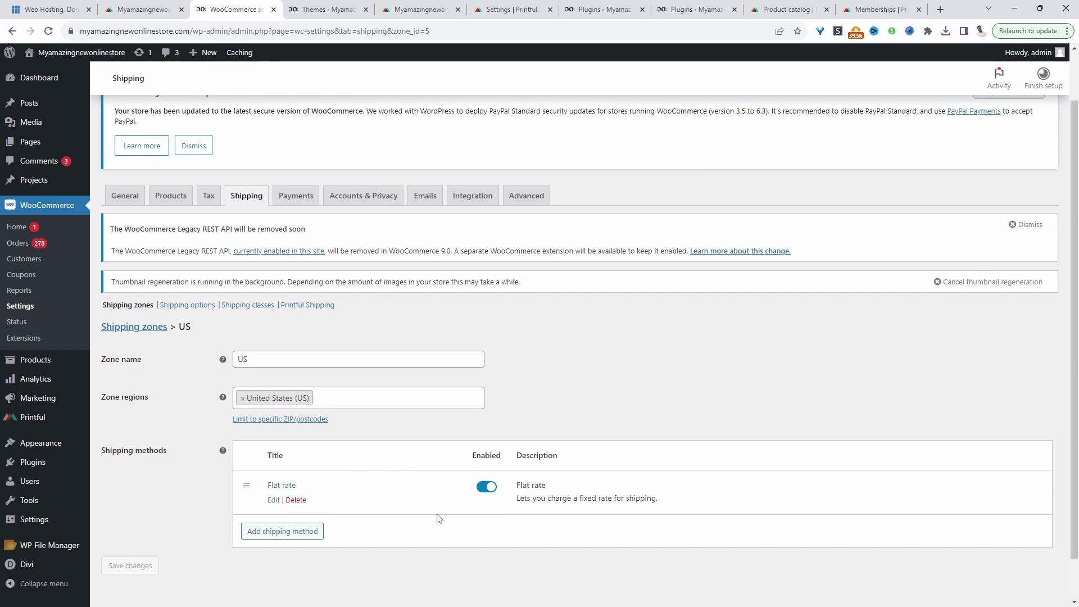
{"action": "left_click", "coordinate": [274, 500]}
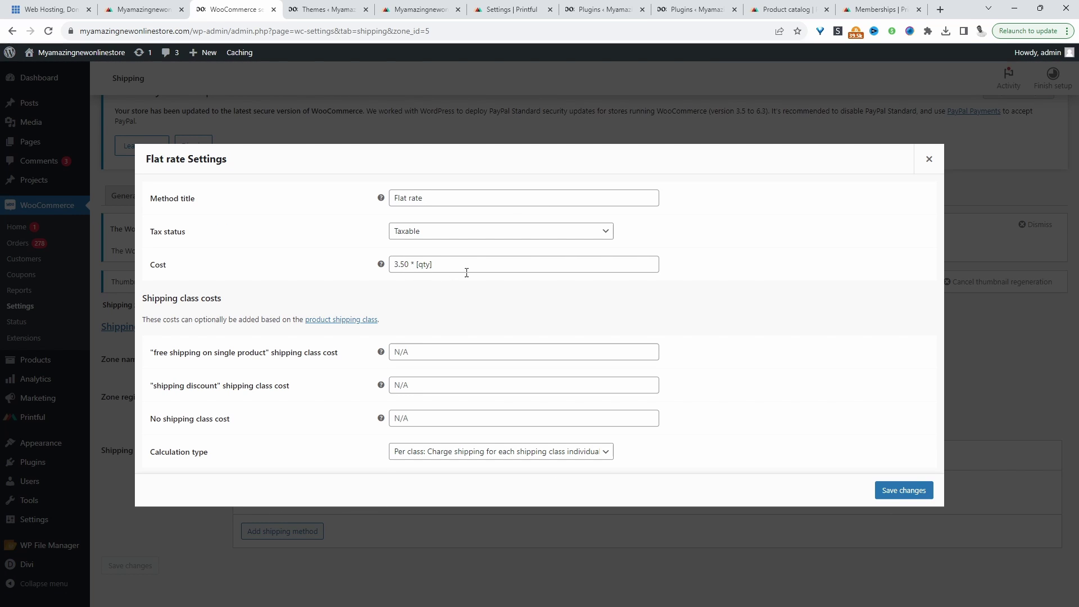
{"action": "left_click", "coordinate": [904, 490]}
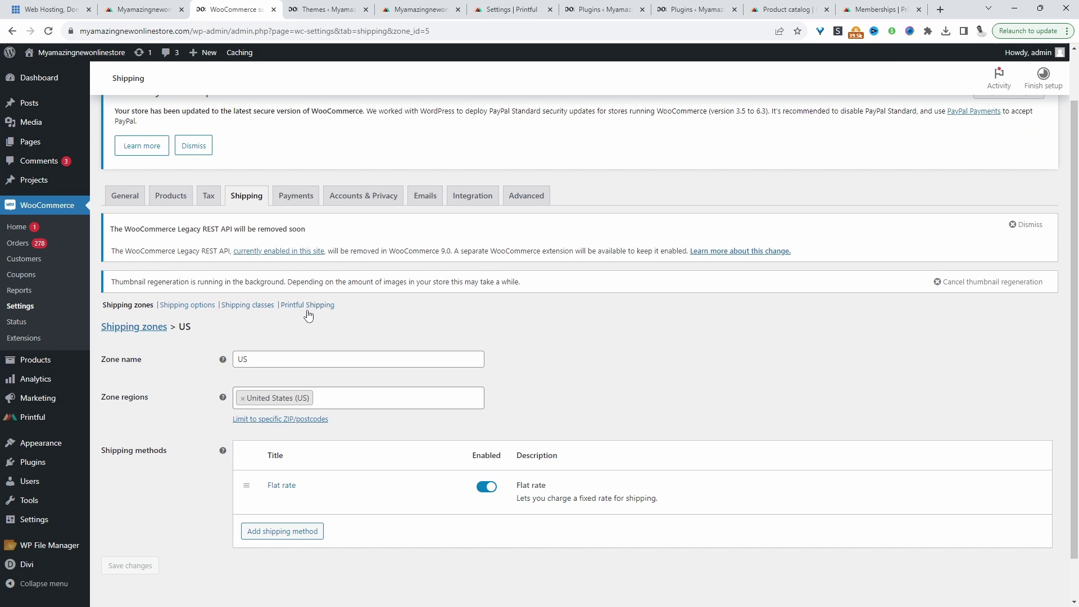
- Enable Printful Shipping with standard WooCommerce rates disabled for Printful products, then save
{"action": "left_click", "coordinate": [310, 309]}
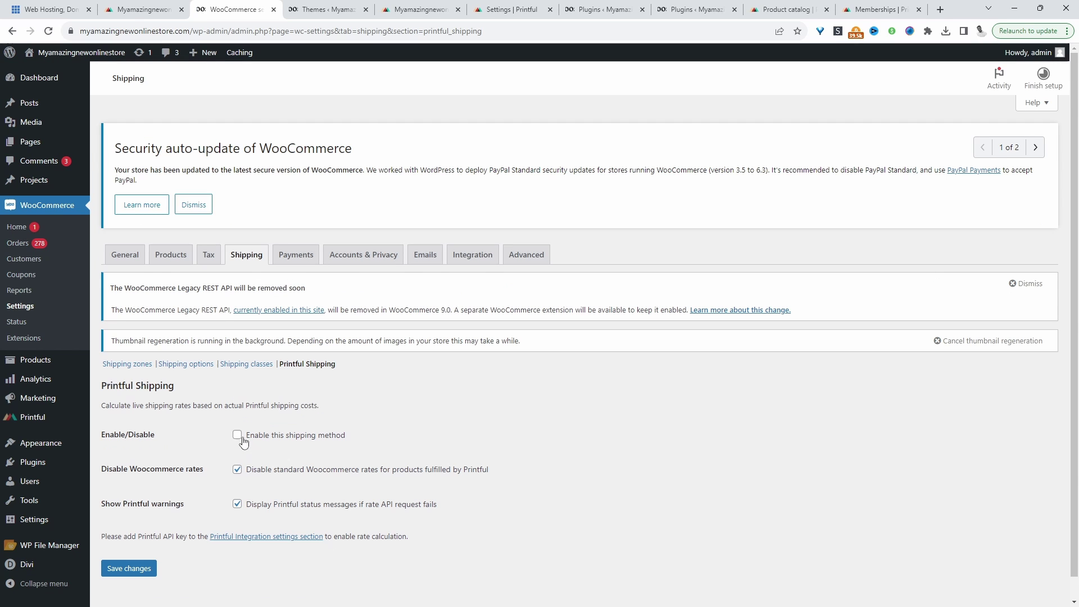
{"action": "left_click", "coordinate": [240, 437]}
{"action": "left_click", "coordinate": [259, 472]}
{"action": "left_click", "coordinate": [237, 470]}
{"action": "left_click", "coordinate": [237, 470]}
{"action": "left_click", "coordinate": [142, 569]}
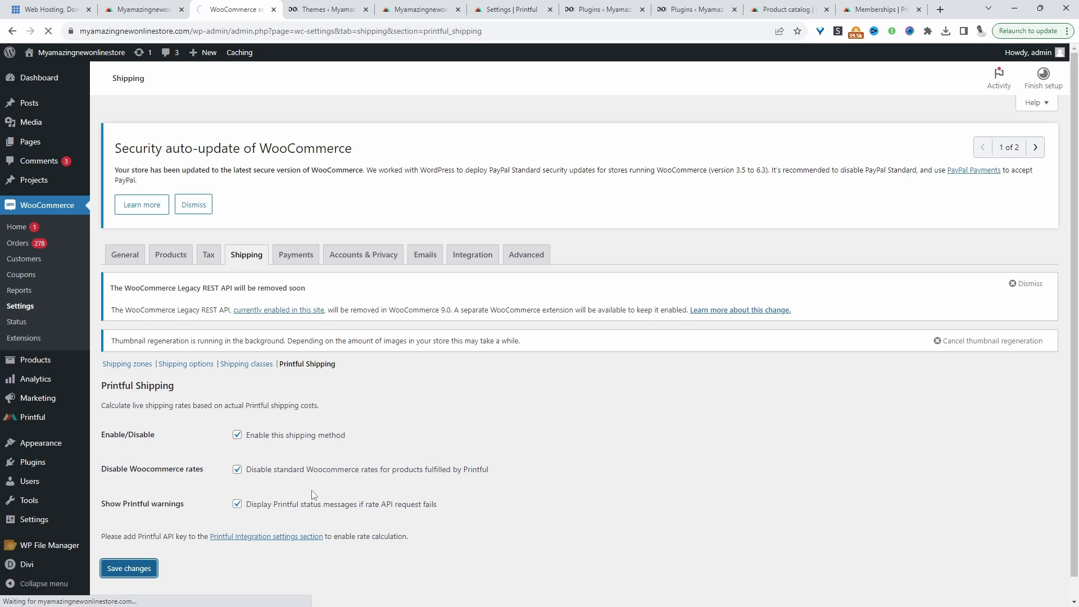
- Go to the Printful Integration settings and scroll down to Shipping Methods
{"action": "left_click", "coordinate": [31, 418]}
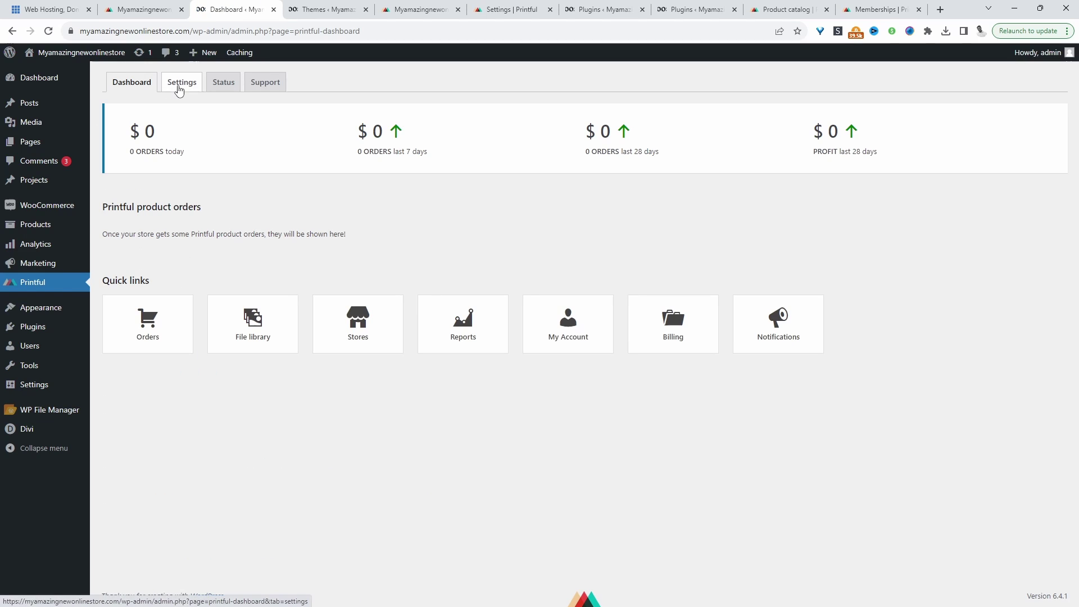
{"action": "left_click", "coordinate": [180, 83]}
{"action": "scroll", "coordinate": [269, 449], "scroll_direction": "down", "scroll_amount": 10}
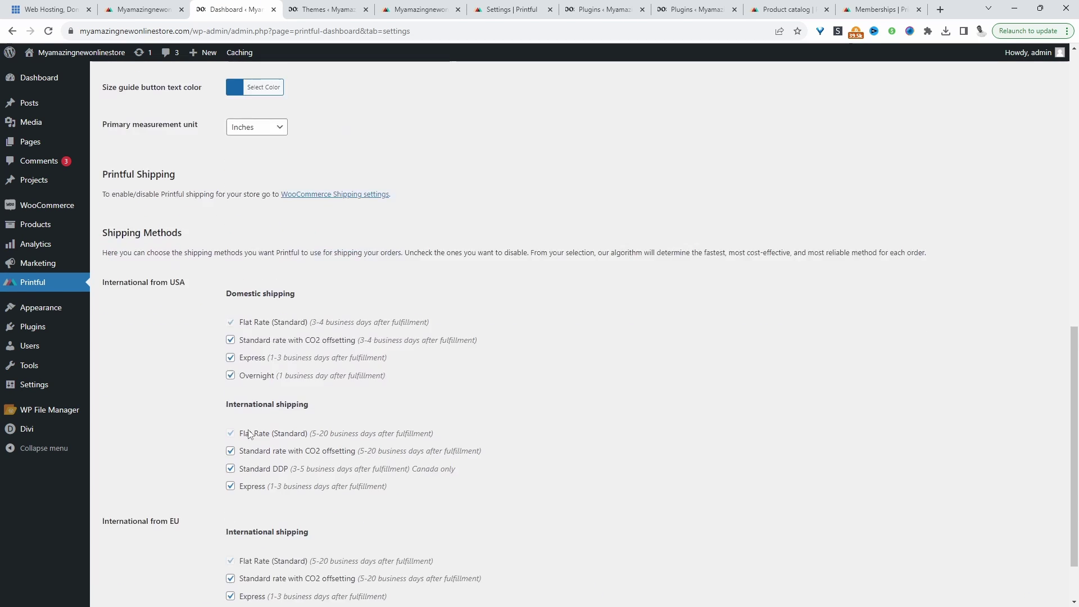
{"action": "scroll", "coordinate": [250, 435], "scroll_direction": "down", "scroll_amount": 2}
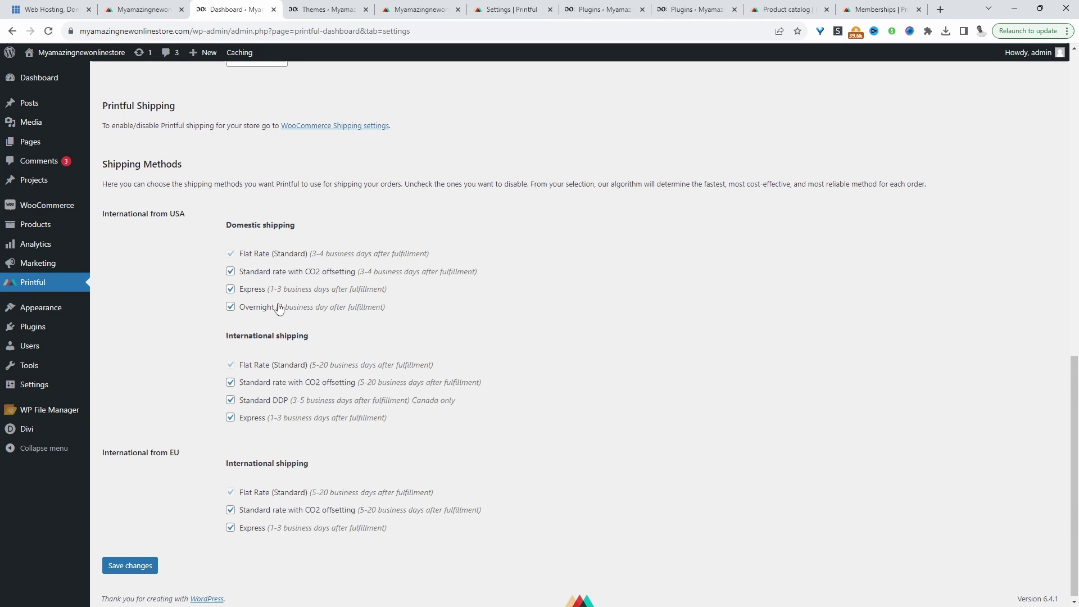
- Untick USA domestic Express, Overnight and CO2-offset standard, plus international Standard DDP
{"action": "left_click", "coordinate": [230, 289]}
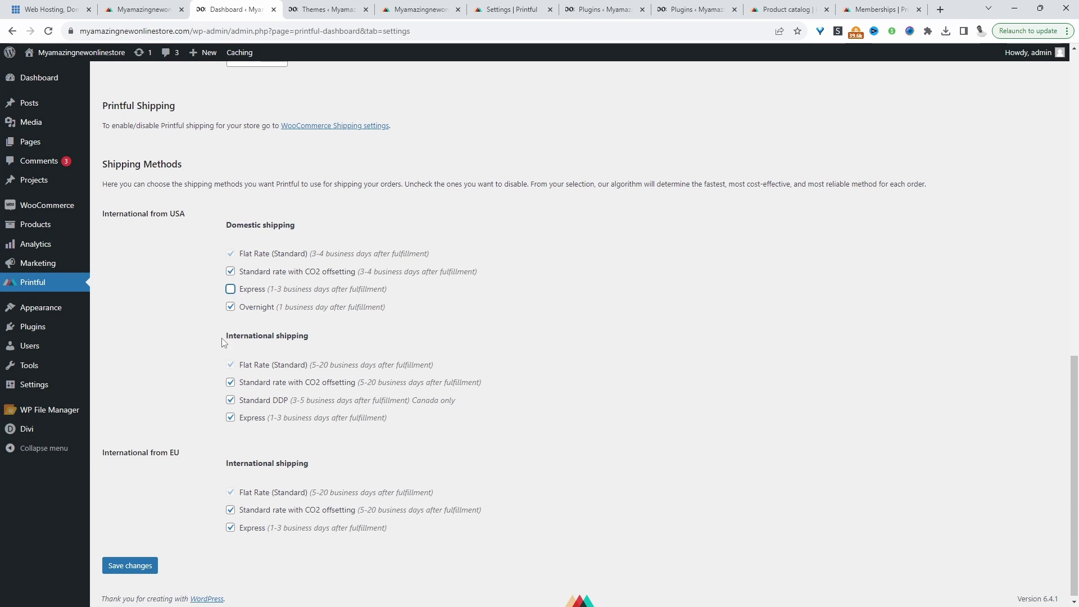
{"action": "left_click", "coordinate": [231, 307]}
{"action": "left_click", "coordinate": [230, 271]}
{"action": "left_click", "coordinate": [230, 400]}
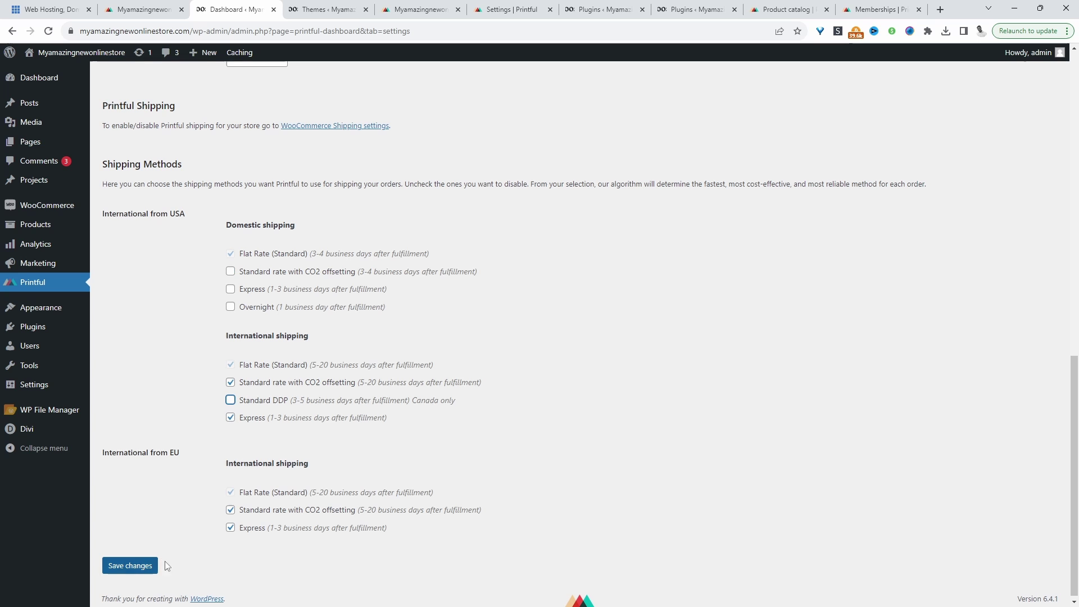